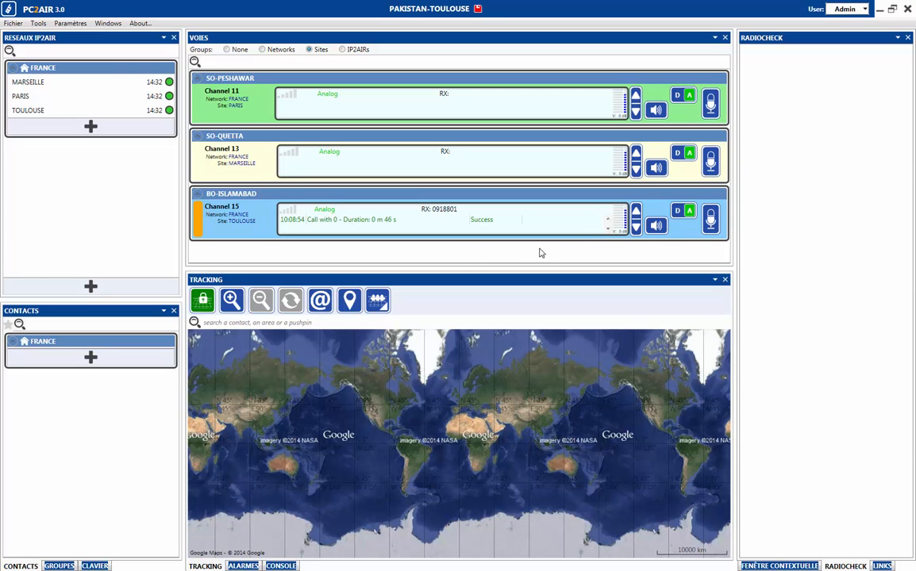
Open and close the list of available panels to review them.
{"action": "left_click", "coordinate": [108, 24]}
{"action": "left_click", "coordinate": [108, 24]}
{"action": "left_click", "coordinate": [108, 25]}
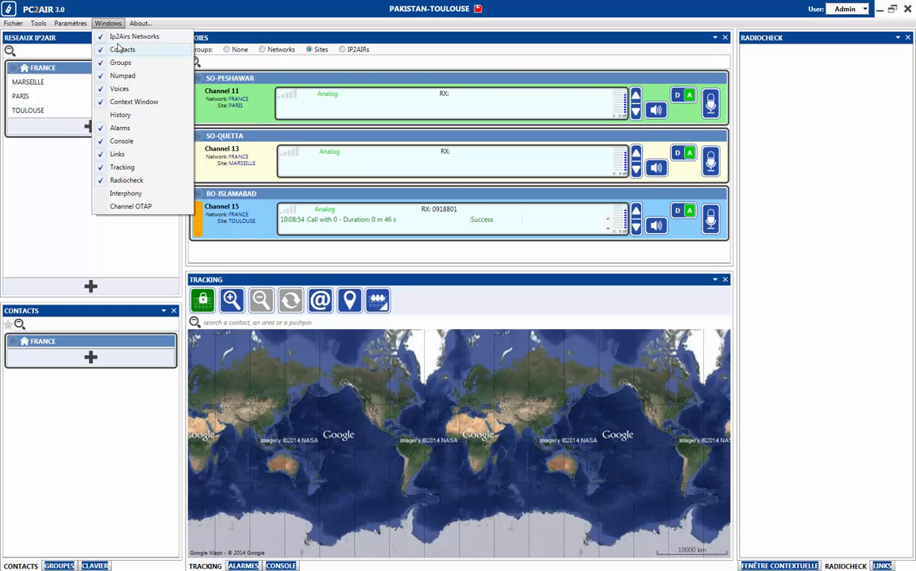
{"action": "left_click", "coordinate": [54, 154]}
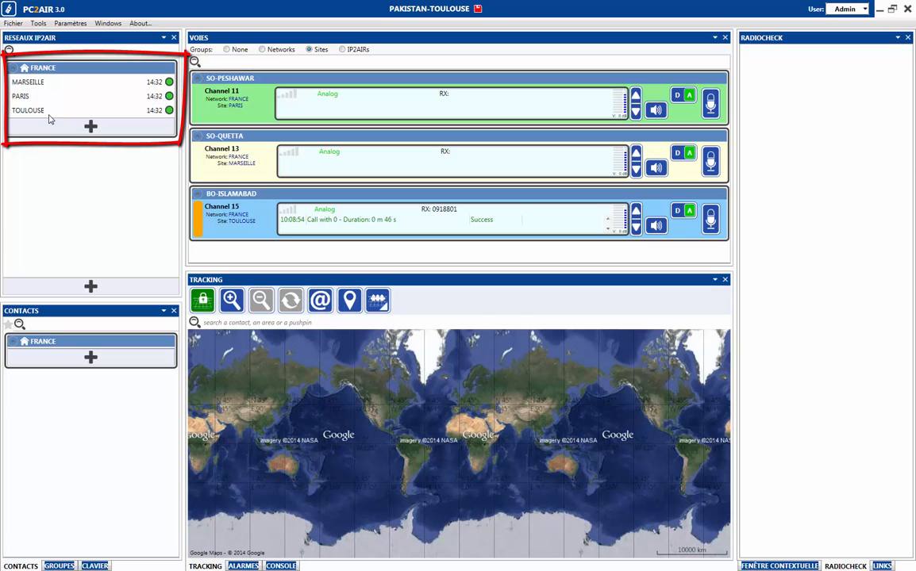
Show the MARSEILLE IP2AIR's contextual details and put the console in the lower pane.
{"action": "left_click", "coordinate": [93, 82]}
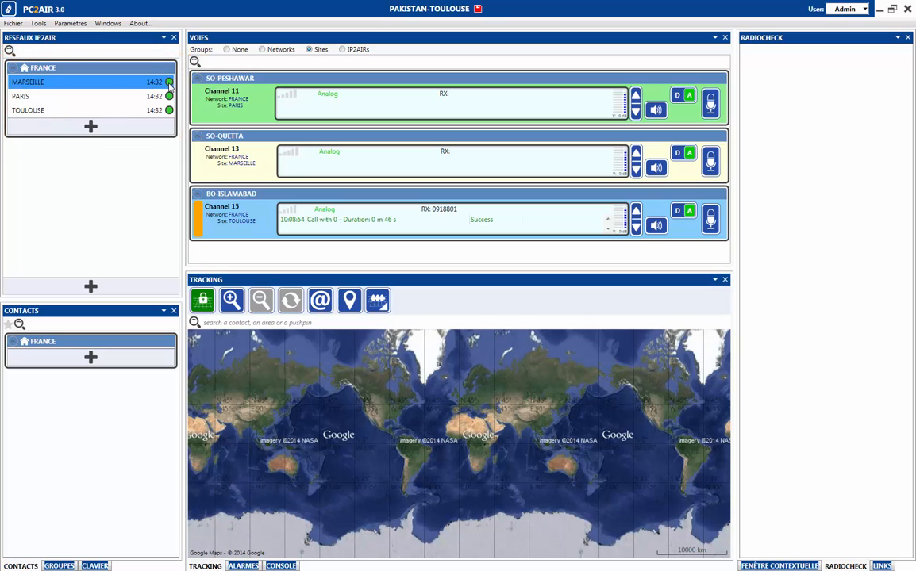
{"action": "left_click", "coordinate": [119, 97]}
{"action": "left_click", "coordinate": [116, 108]}
{"action": "left_click", "coordinate": [127, 81]}
{"action": "left_click", "coordinate": [781, 566]}
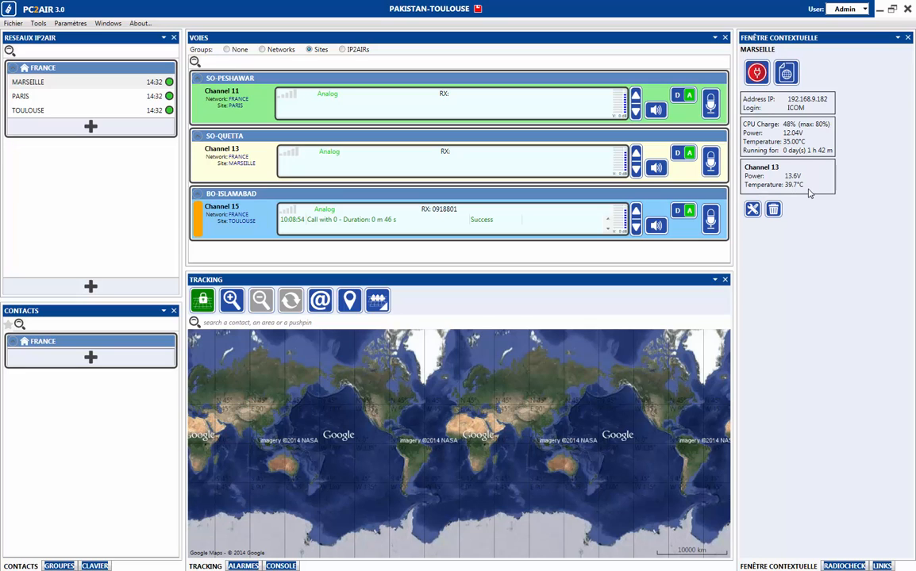
{"action": "left_click", "coordinate": [782, 78]}
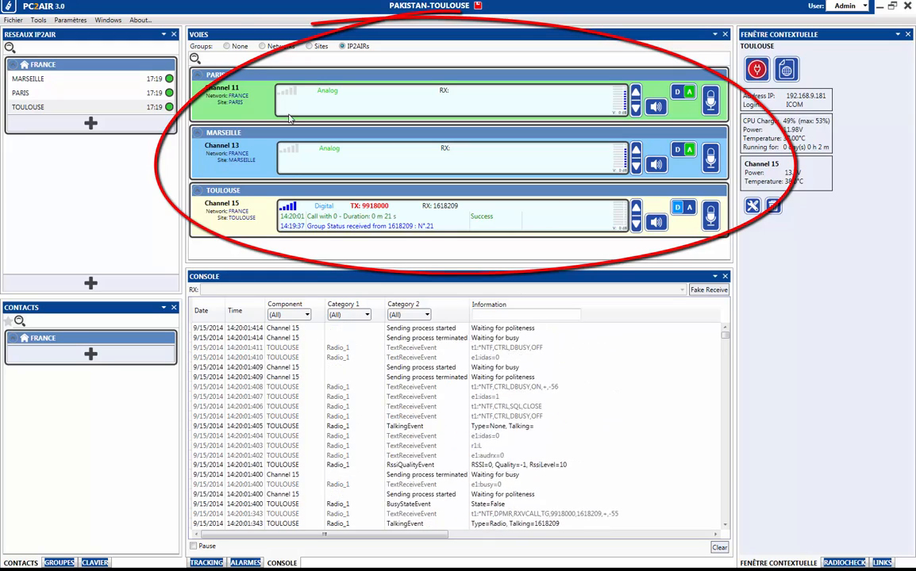
{"action": "left_click", "coordinate": [59, 80]}
{"action": "left_click", "coordinate": [54, 93]}
{"action": "left_click", "coordinate": [43, 108]}
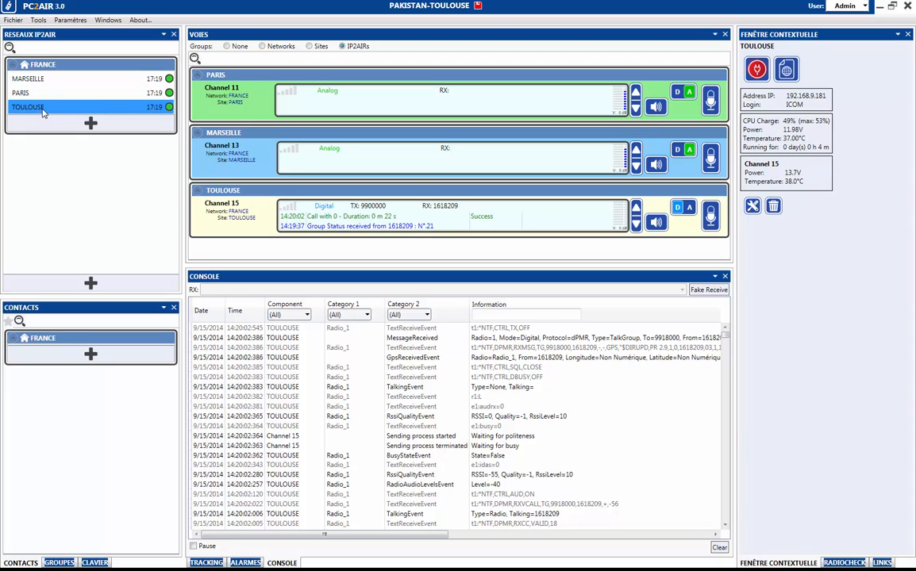
{"action": "left_click", "coordinate": [27, 80]}
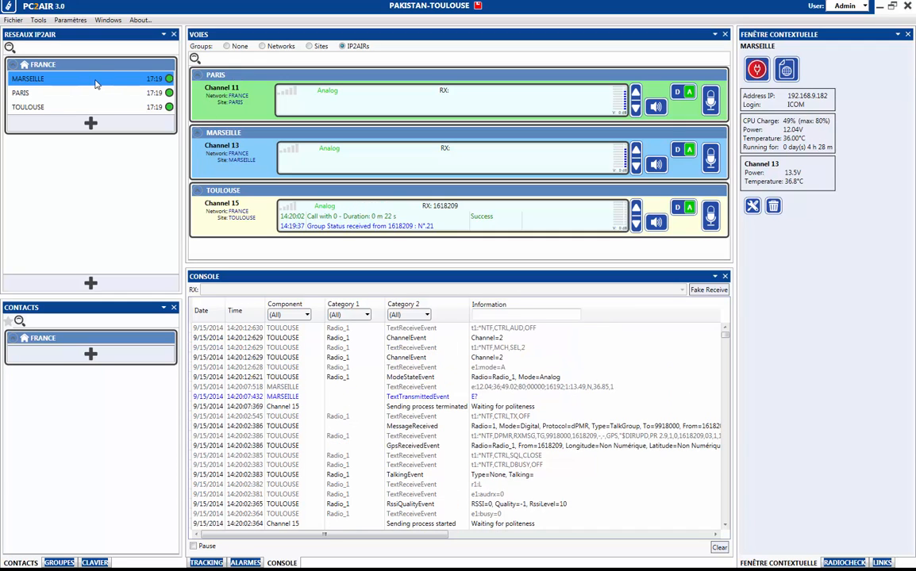
{"action": "left_click", "coordinate": [74, 93]}
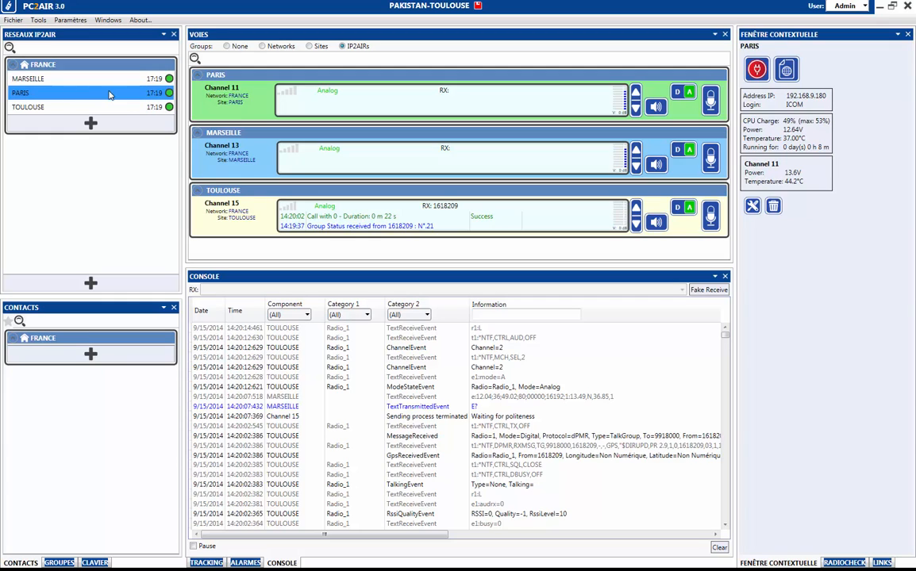
{"action": "left_click", "coordinate": [77, 106]}
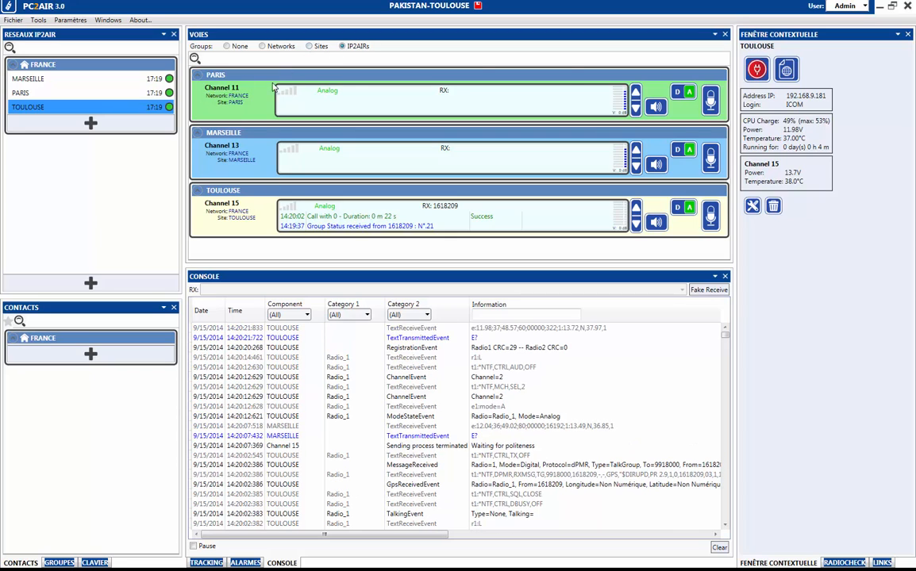
{"action": "left_click", "coordinate": [310, 46]}
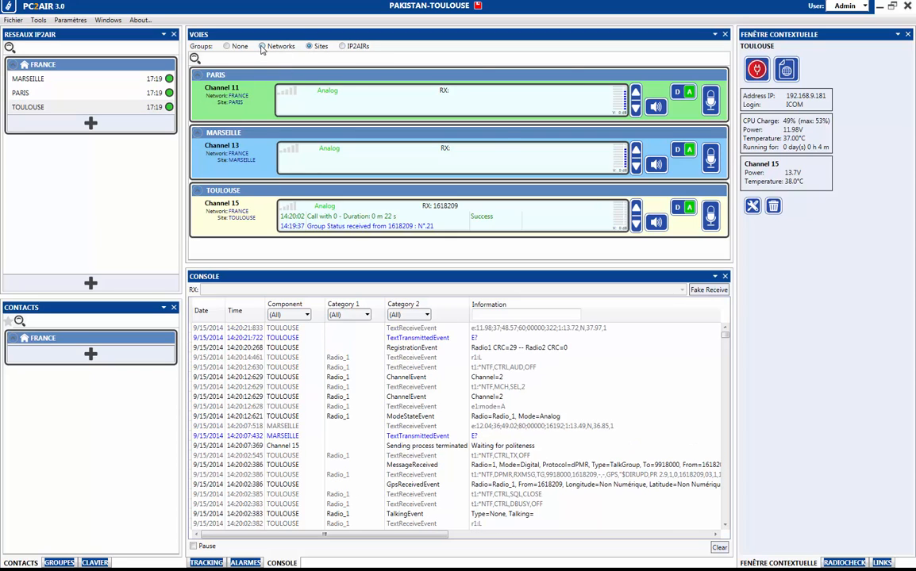
{"action": "left_click", "coordinate": [262, 46]}
{"action": "left_click", "coordinate": [342, 46]}
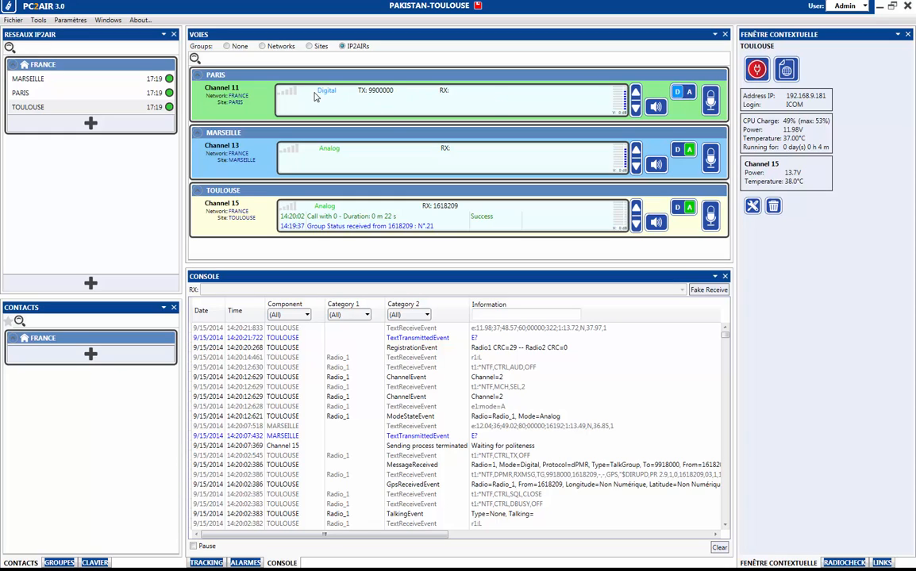
Adjust the volumes of Paris Channel 11 and Marseille Channel 13 up and down.
{"action": "left_click", "coordinate": [634, 108]}
{"action": "left_click", "coordinate": [635, 94]}
{"action": "left_click", "coordinate": [635, 108]}
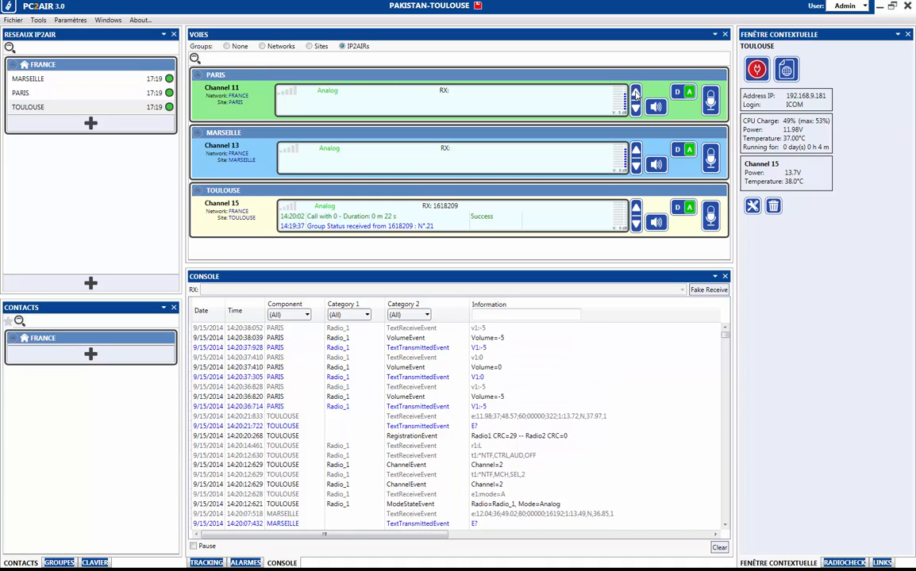
{"action": "left_click", "coordinate": [635, 93]}
{"action": "left_click", "coordinate": [634, 108]}
{"action": "left_click", "coordinate": [636, 149]}
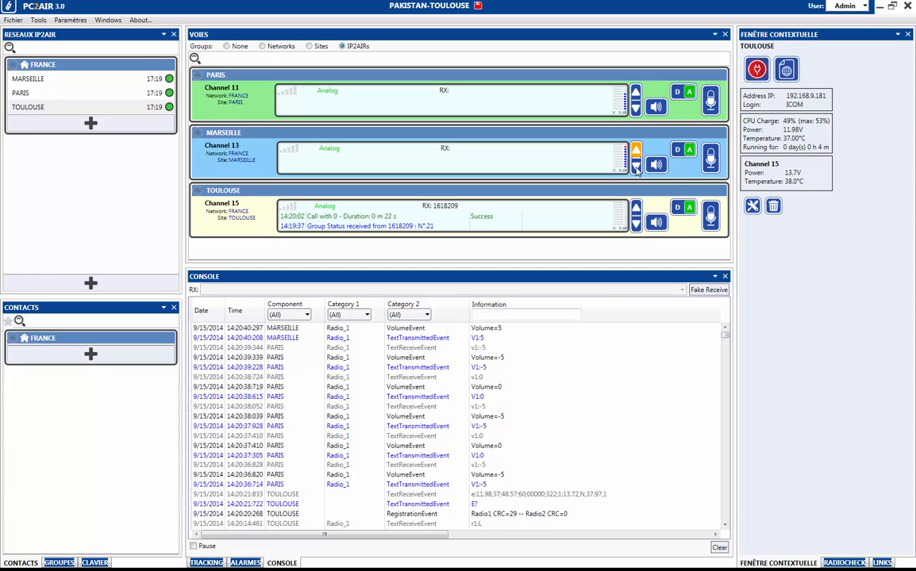
{"action": "left_click", "coordinate": [636, 165]}
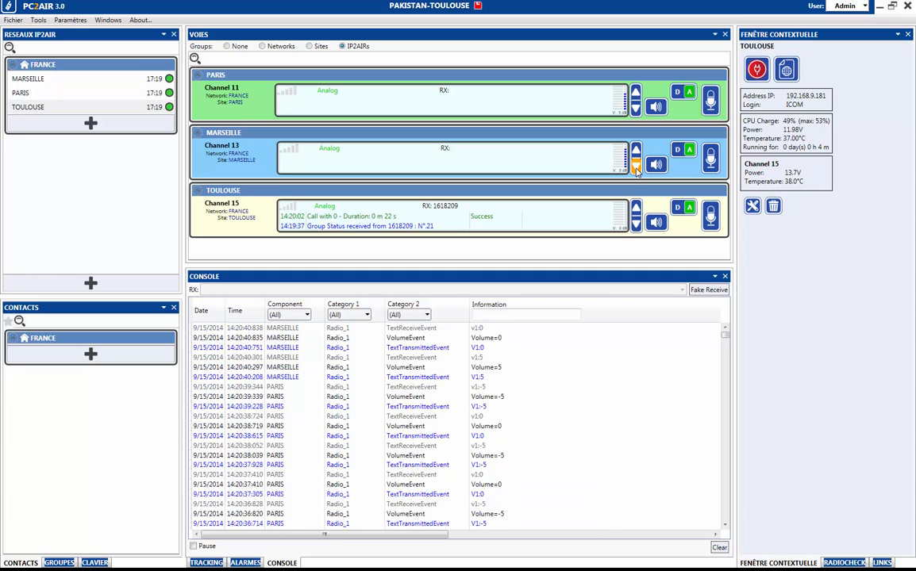
Mute and then unmute the Paris Channel 11 and Marseille Channel 13 audio.
{"action": "left_click", "coordinate": [655, 106]}
{"action": "left_click", "coordinate": [656, 165]}
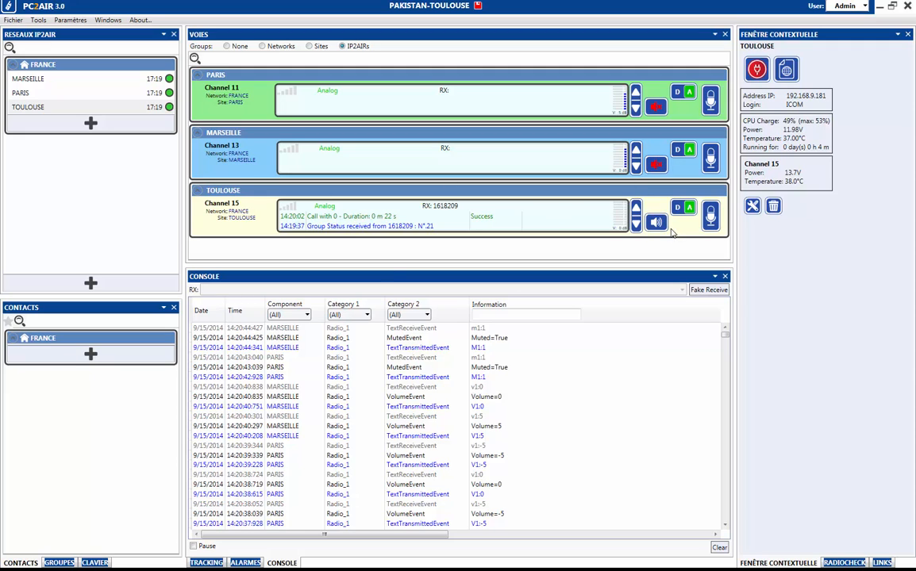
{"action": "left_click", "coordinate": [656, 164]}
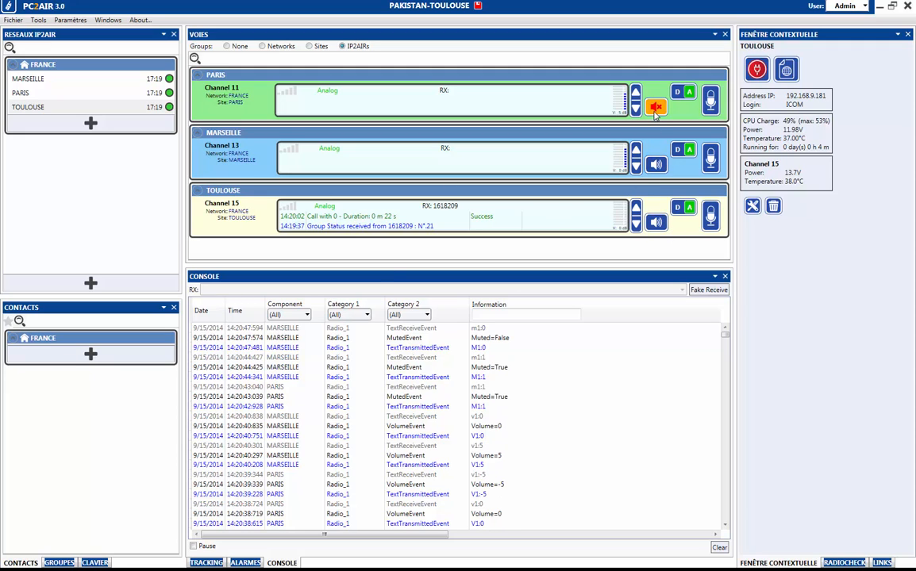
{"action": "left_click", "coordinate": [655, 109]}
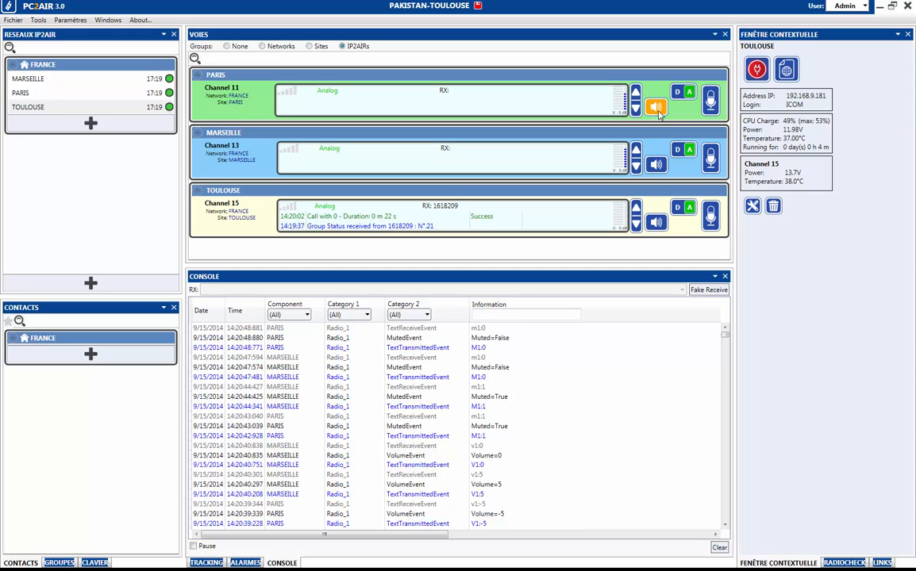
Transmit briefly on Channel 11, then select the 14:20:02 call and 14:19:37 status entries.
{"action": "left_click", "coordinate": [711, 108]}
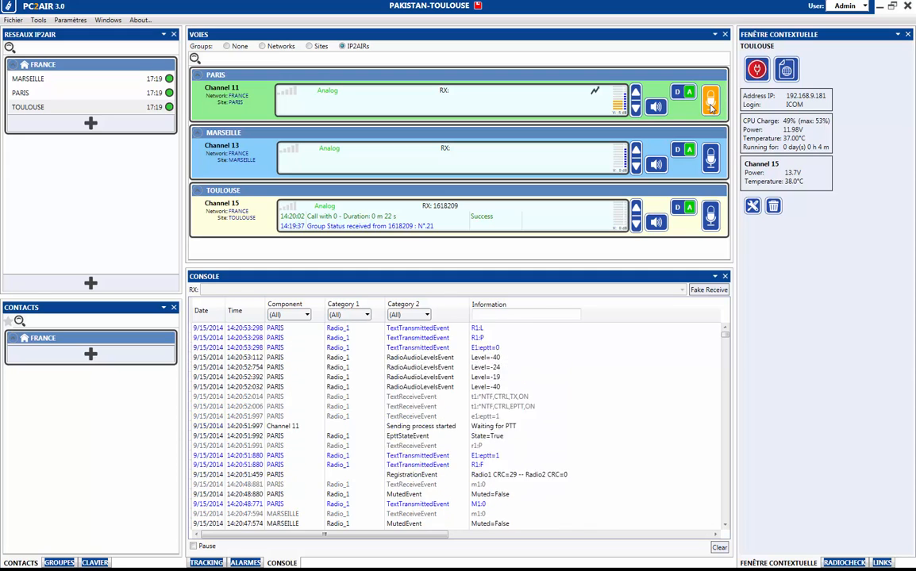
{"action": "left_click", "coordinate": [711, 108]}
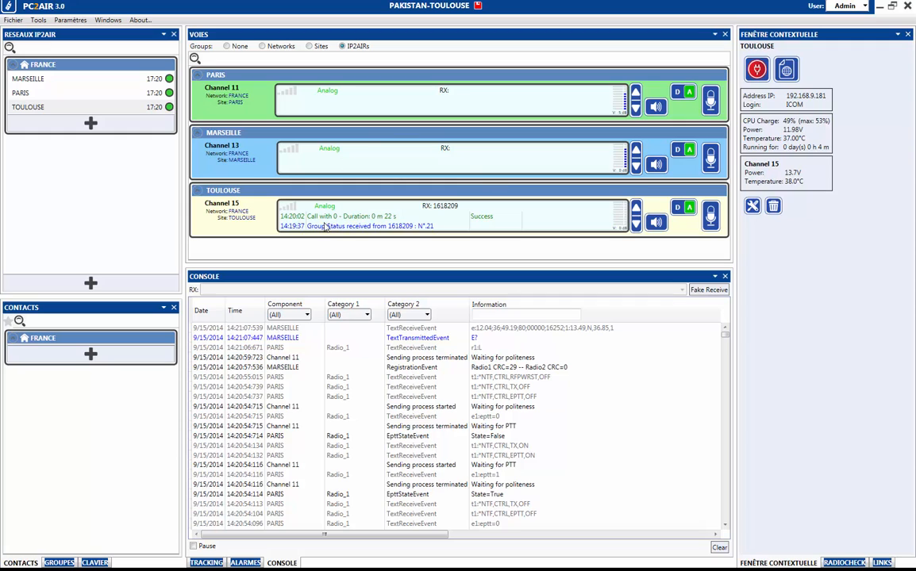
{"action": "left_click", "coordinate": [426, 221]}
{"action": "left_click", "coordinate": [398, 227]}
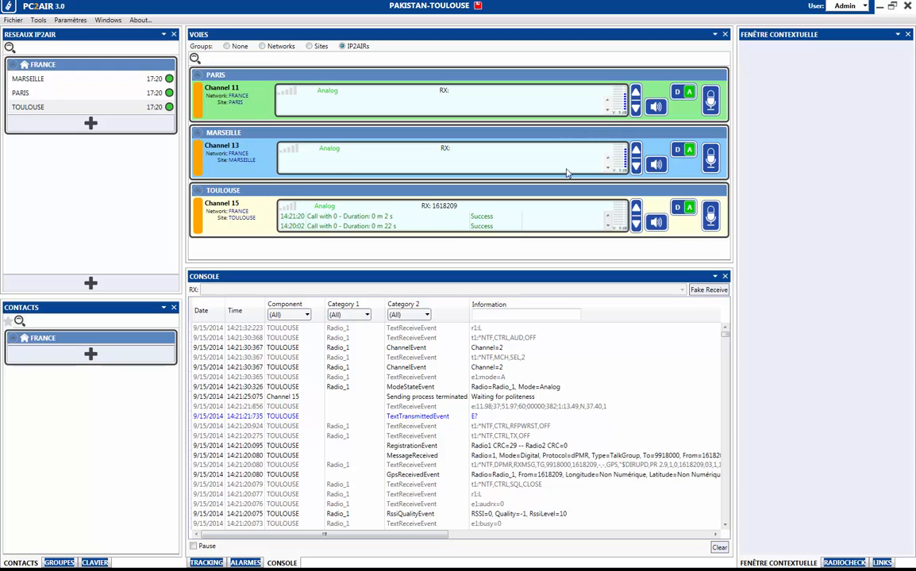
Select Paris 11, Marseille 13 and Toulouse 15 together and make one group transmission.
{"action": "left_click", "coordinate": [709, 100]}
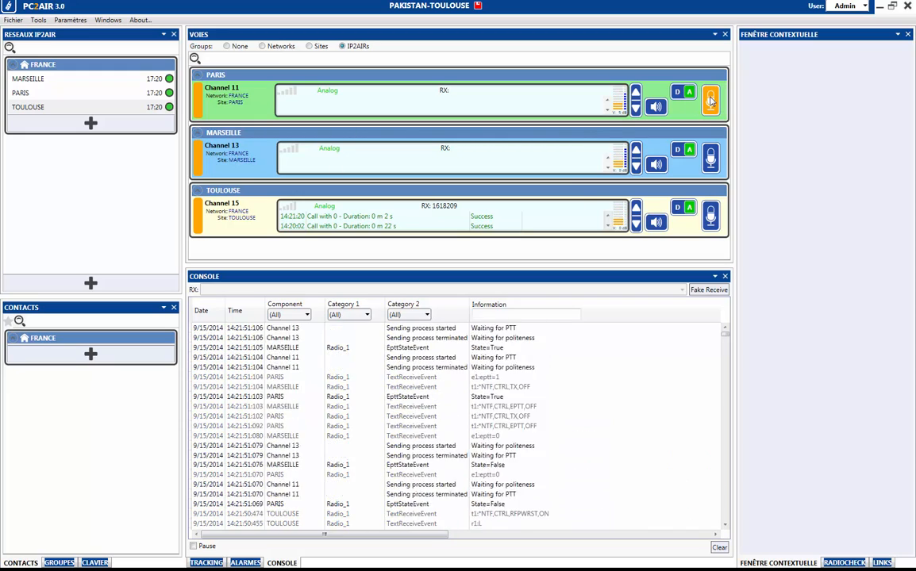
{"action": "left_click", "coordinate": [256, 164]}
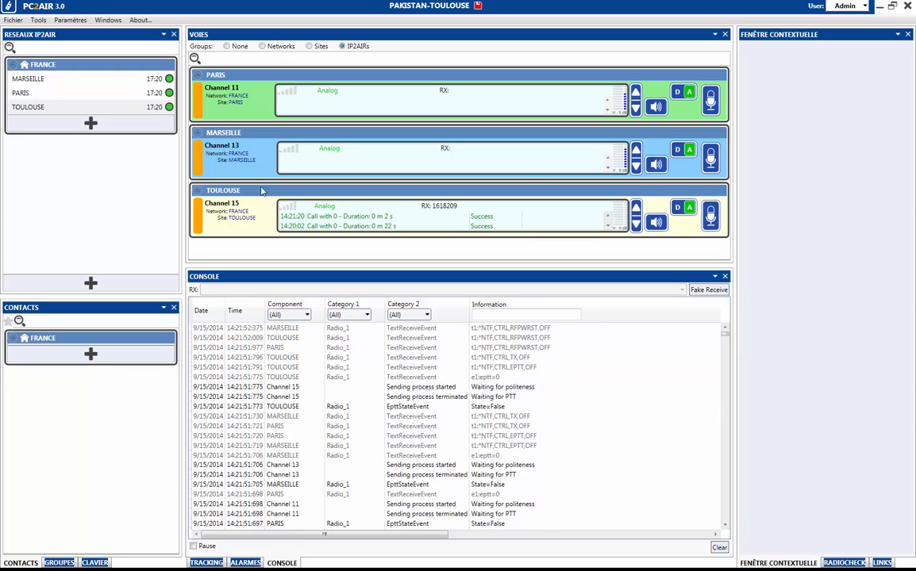
{"action": "left_click", "coordinate": [242, 111]}
{"action": "left_click", "coordinate": [242, 146]}
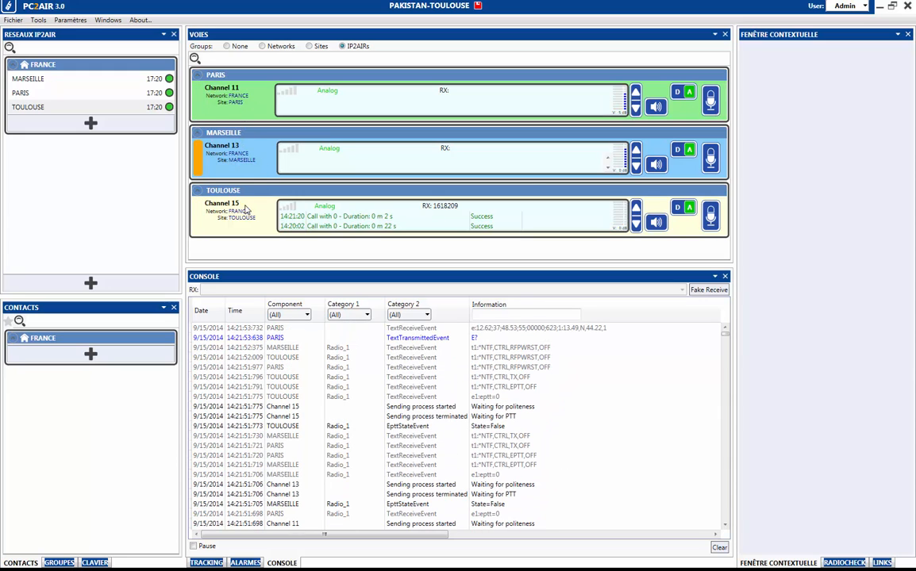
{"action": "left_click", "coordinate": [242, 223]}
{"action": "left_click", "coordinate": [221, 93]}
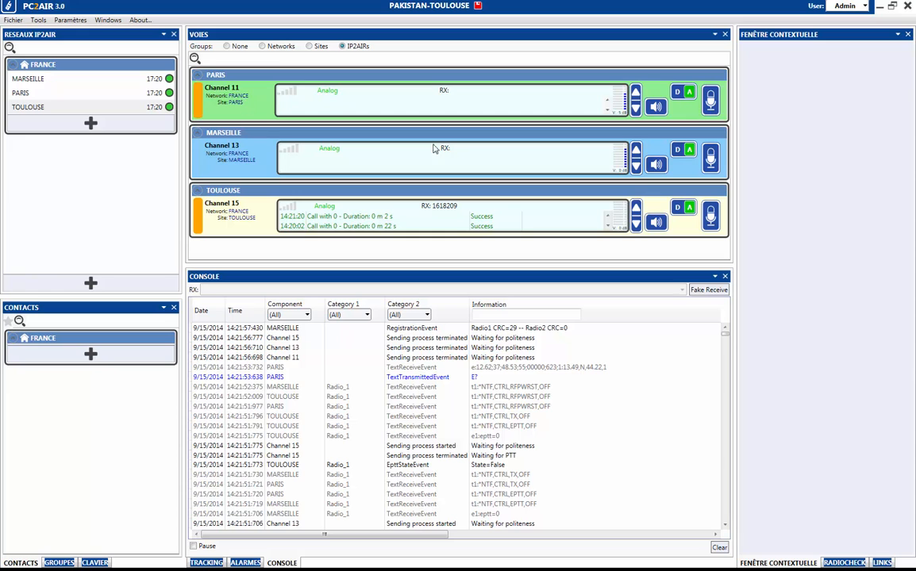
{"action": "left_click", "coordinate": [711, 100]}
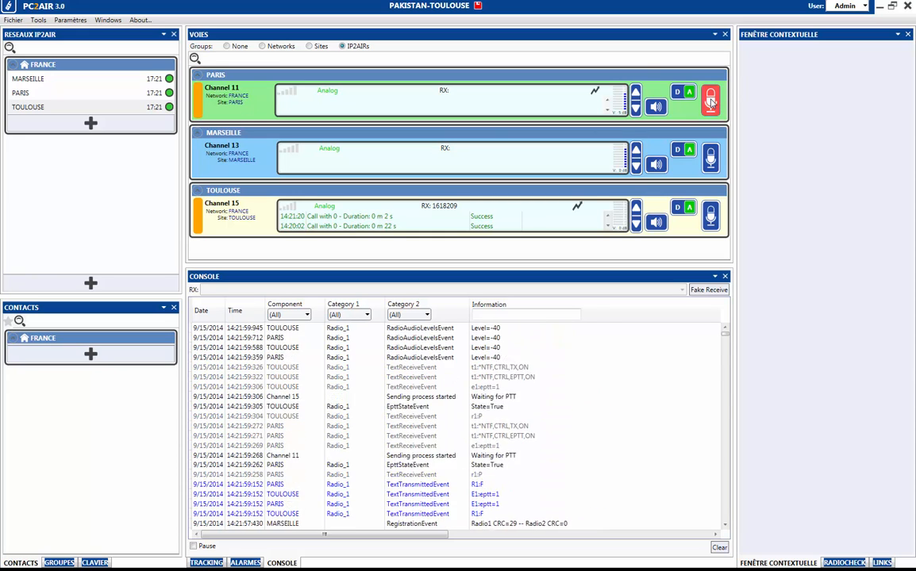
{"action": "left_click", "coordinate": [711, 99]}
{"action": "left_click", "coordinate": [245, 160]}
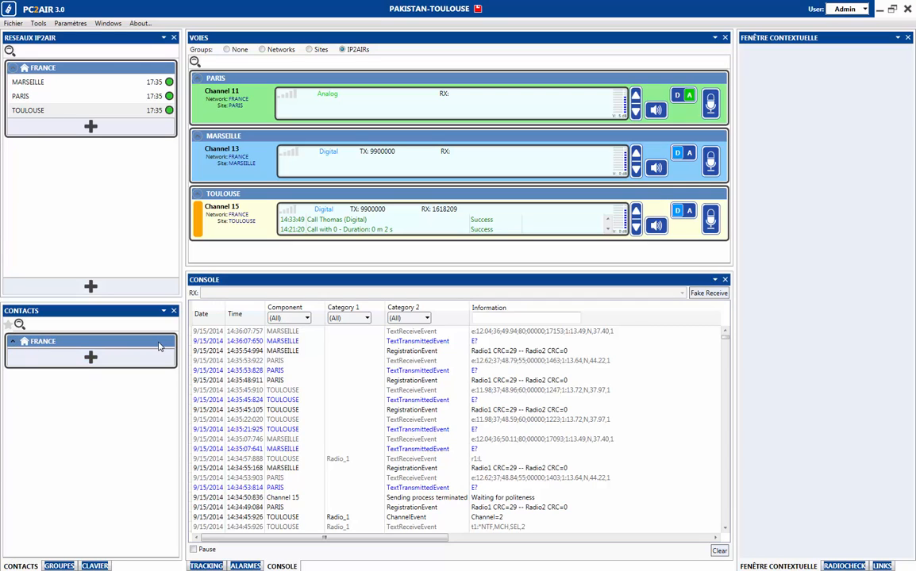
Add a new contact under FRANCE with company name ICOM, keeping the colour Lime.
{"action": "left_click", "coordinate": [91, 358]}
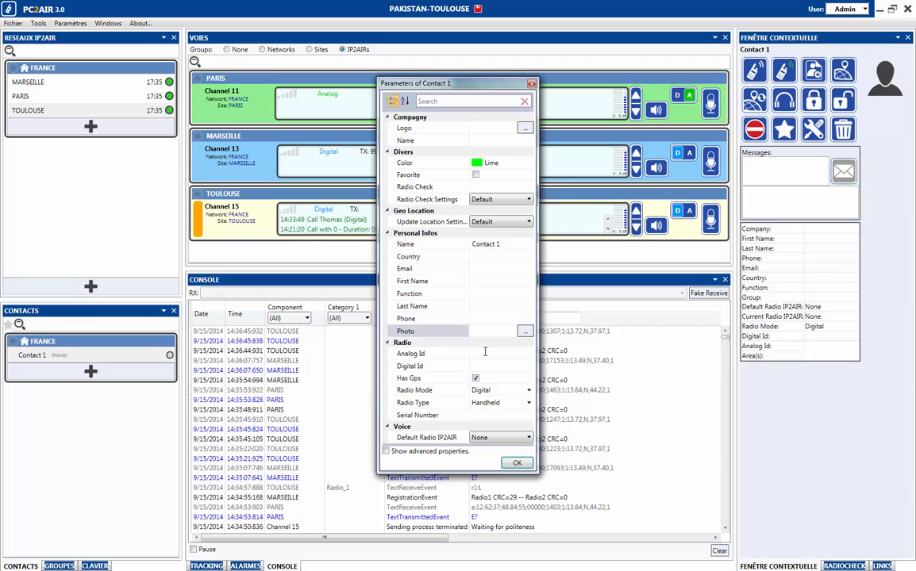
{"action": "left_click", "coordinate": [488, 139]}
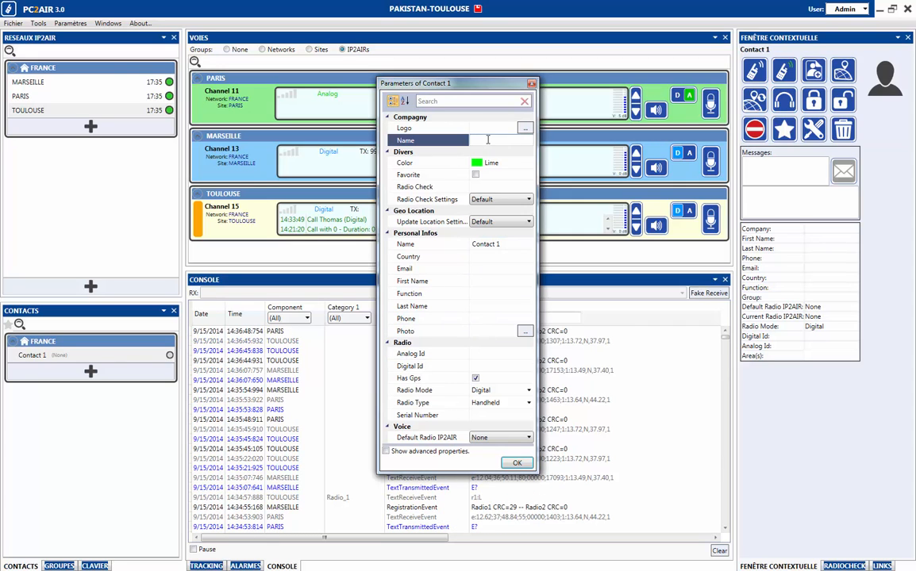
{"action": "type", "text": "ICOM"}
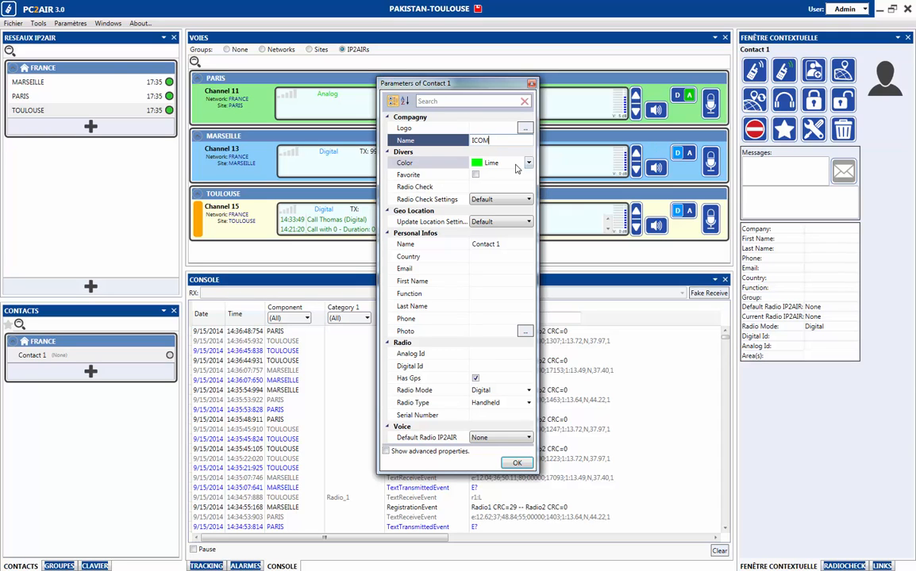
{"action": "left_click", "coordinate": [528, 162]}
{"action": "left_click", "coordinate": [528, 163]}
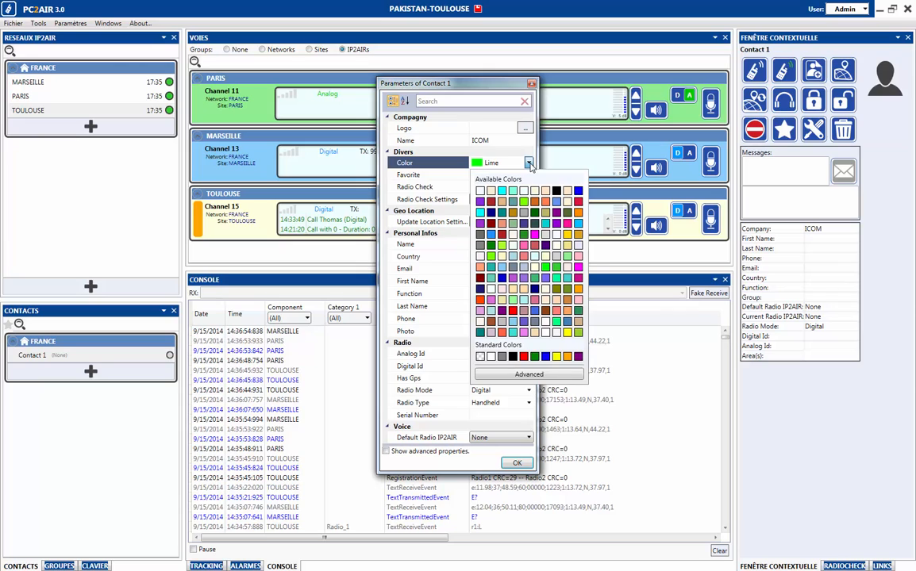
{"action": "left_click", "coordinate": [528, 162]}
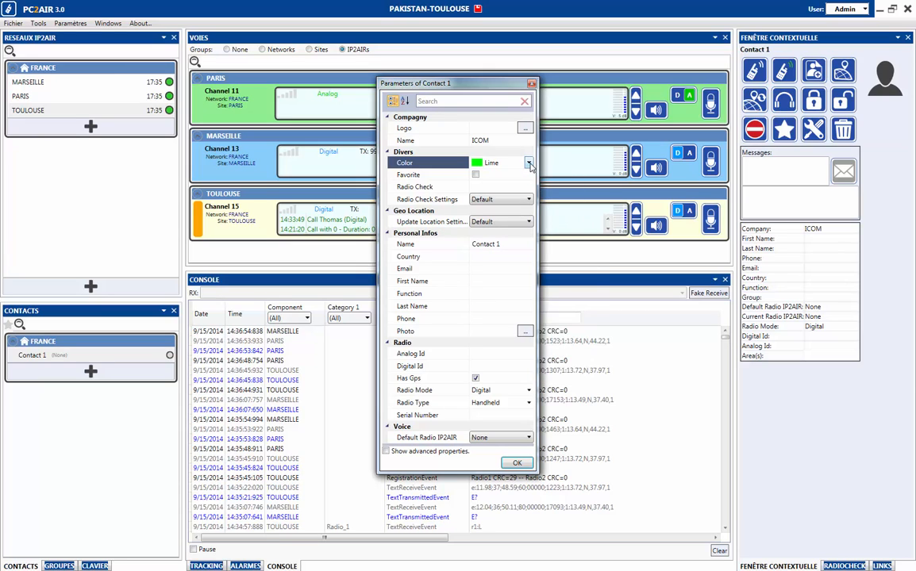
Enter the contact's name, country France, e-mail address, function Agent de sécurité and phone number.
{"action": "left_click", "coordinate": [445, 246]}
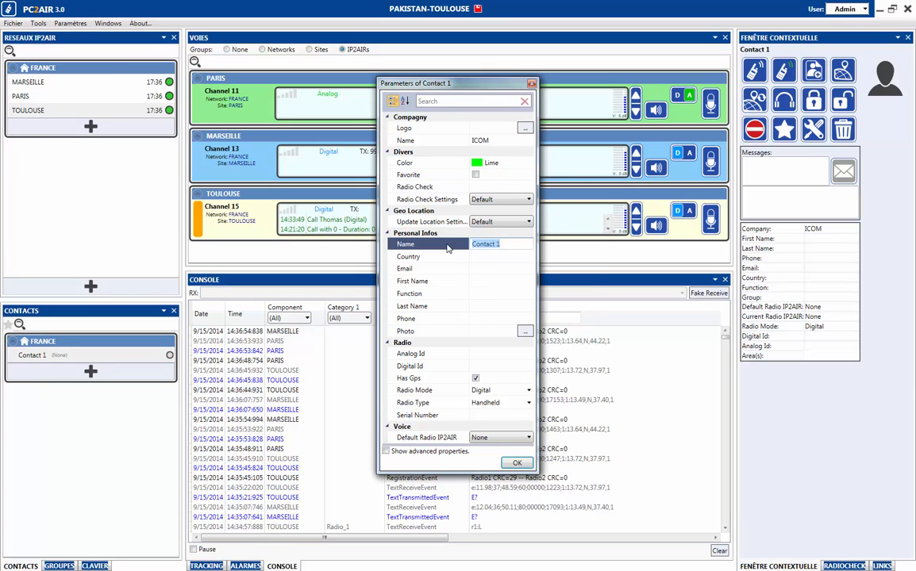
{"action": "key", "text": "BackSpace"}
{"action": "left_click", "coordinate": [495, 258]}
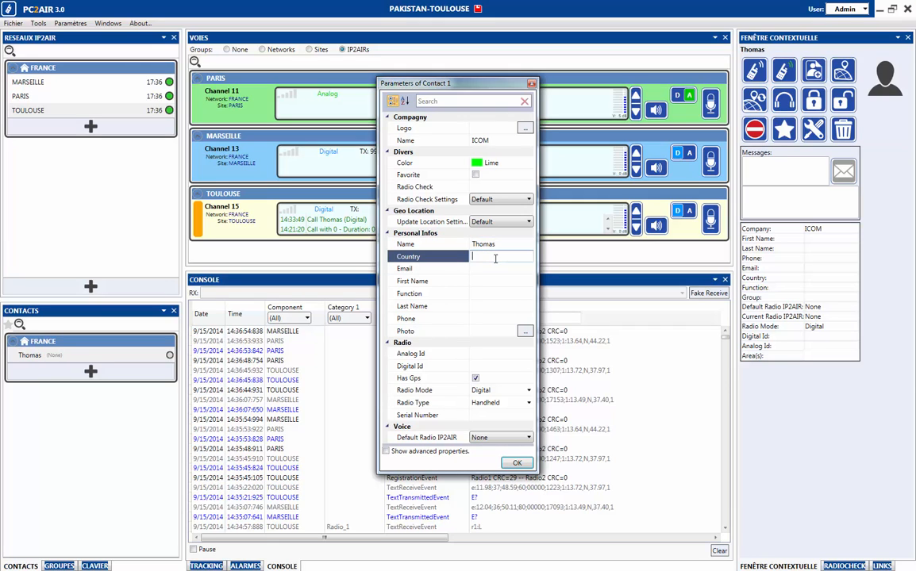
{"action": "type", "text": "France"}
{"action": "left_click", "coordinate": [497, 268]}
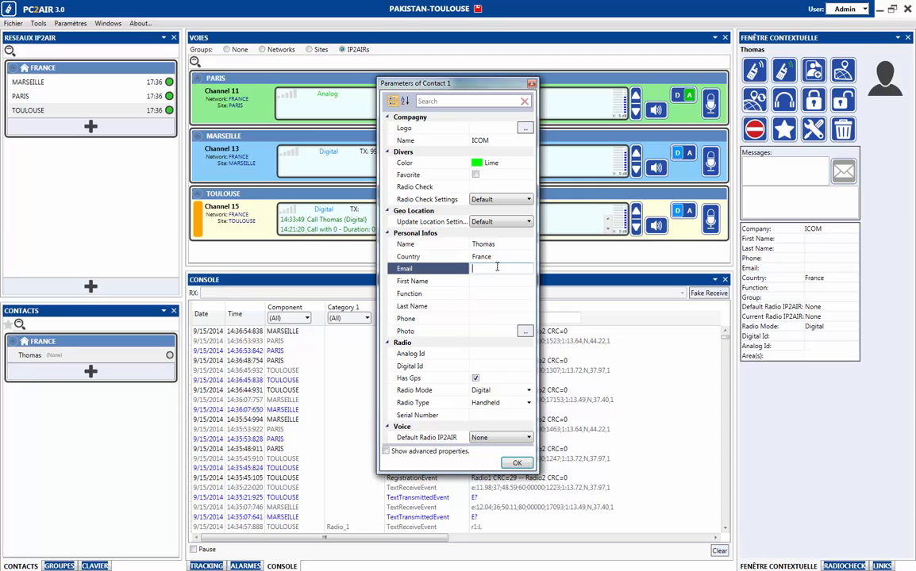
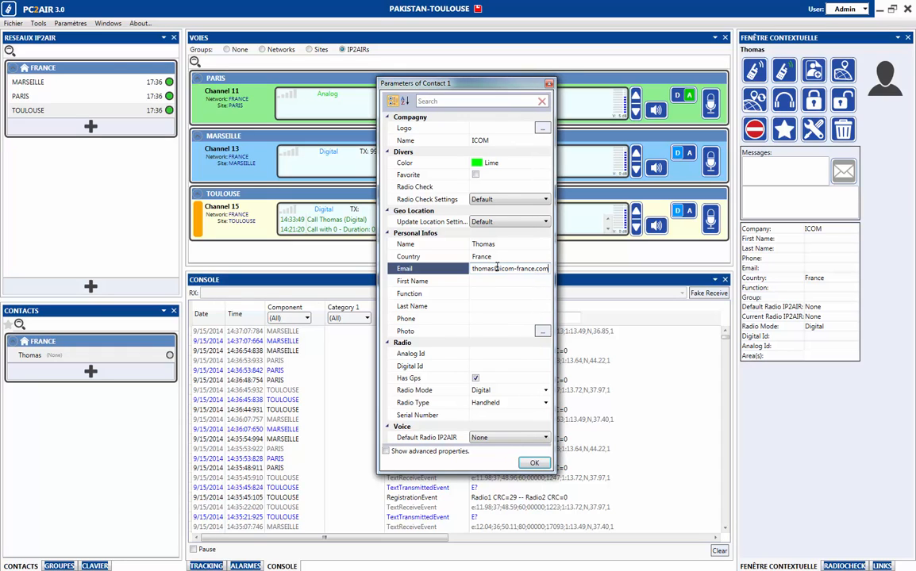
{"action": "key", "text": "Return"}
{"action": "left_click", "coordinate": [477, 293]}
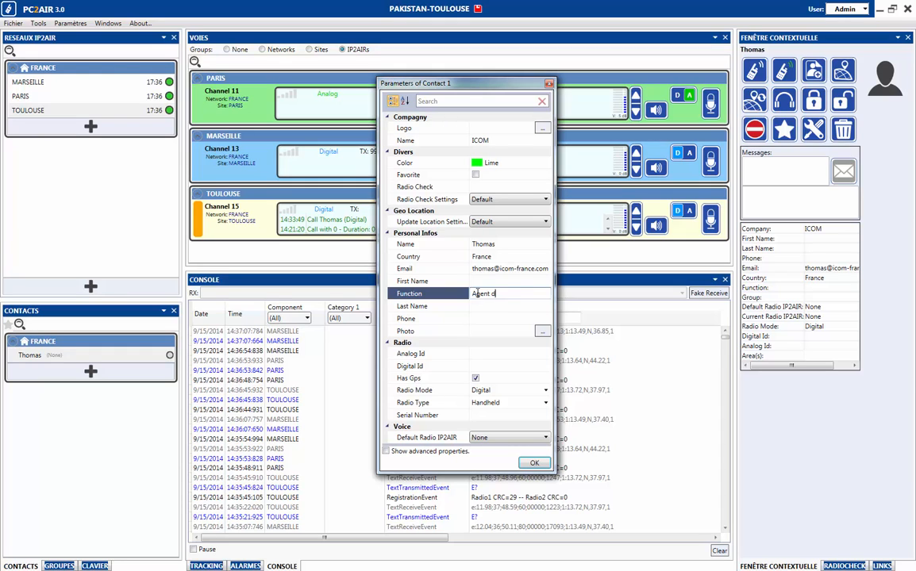
{"action": "type", "text": "Agent de sécurité"}
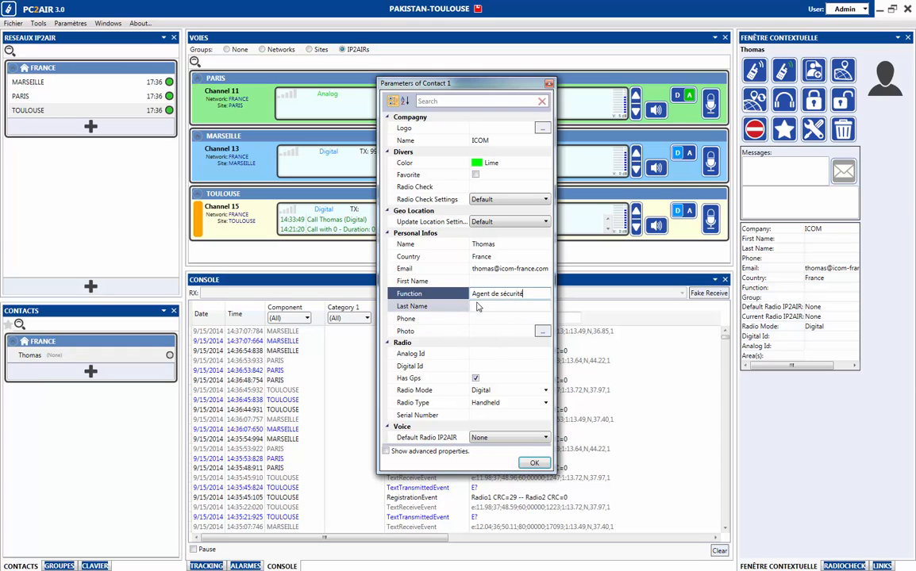
{"action": "left_click", "coordinate": [486, 317]}
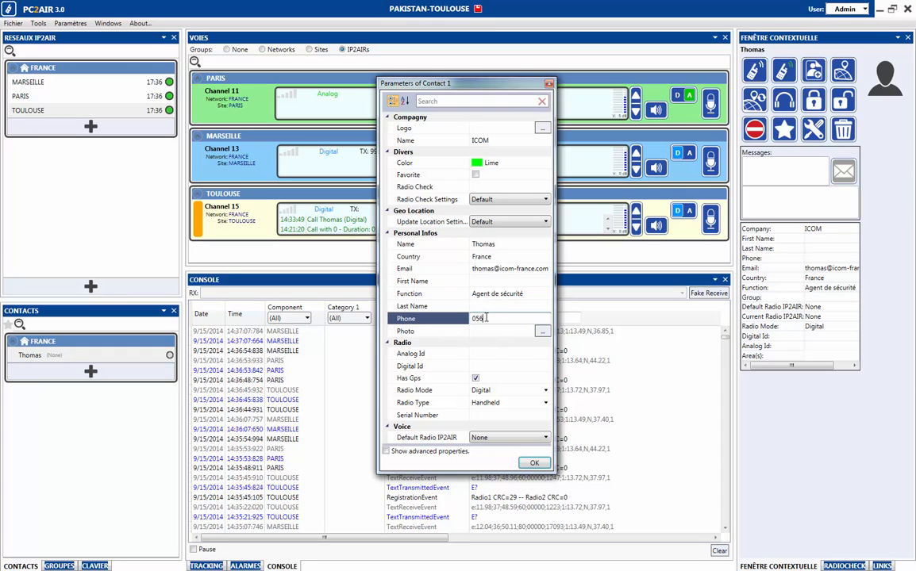
Commit the phone number, skip adding a photo, and review the Analog and Digital Id fields.
{"action": "left_click", "coordinate": [541, 332]}
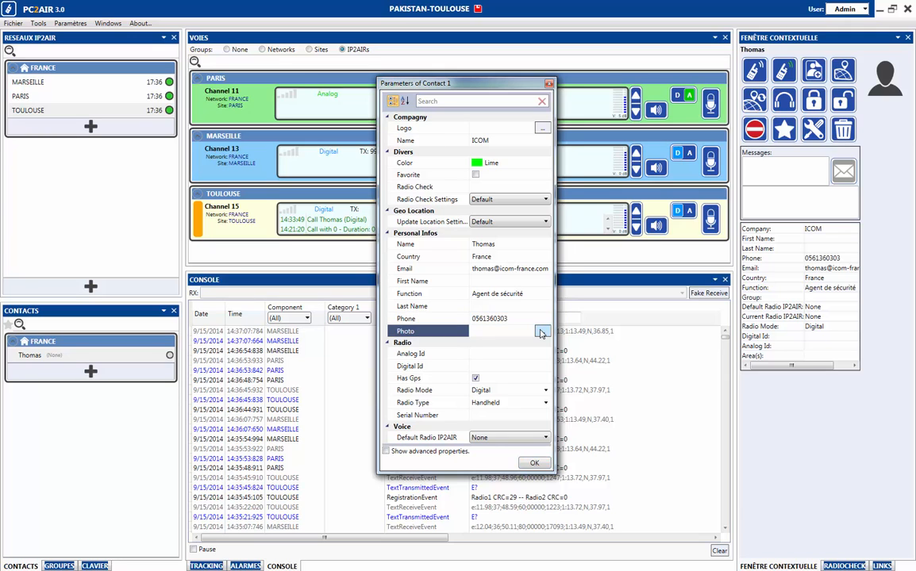
{"action": "left_click", "coordinate": [542, 333]}
{"action": "left_click", "coordinate": [893, 70]}
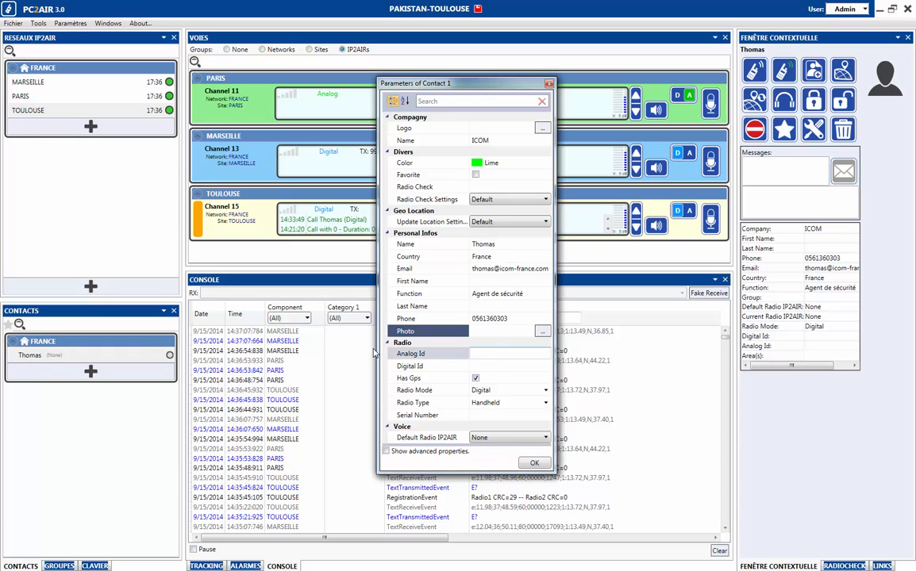
{"action": "left_click", "coordinate": [507, 365]}
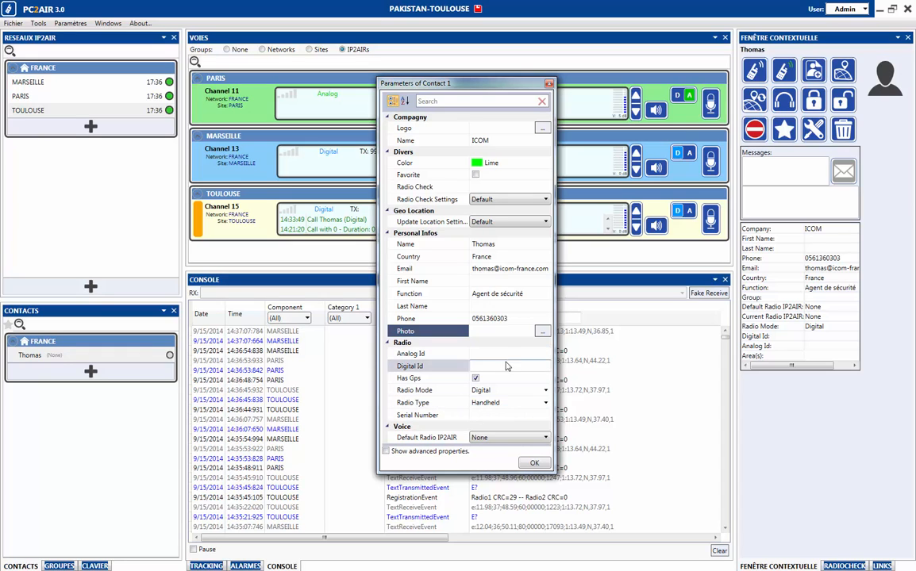
{"action": "left_click", "coordinate": [506, 353]}
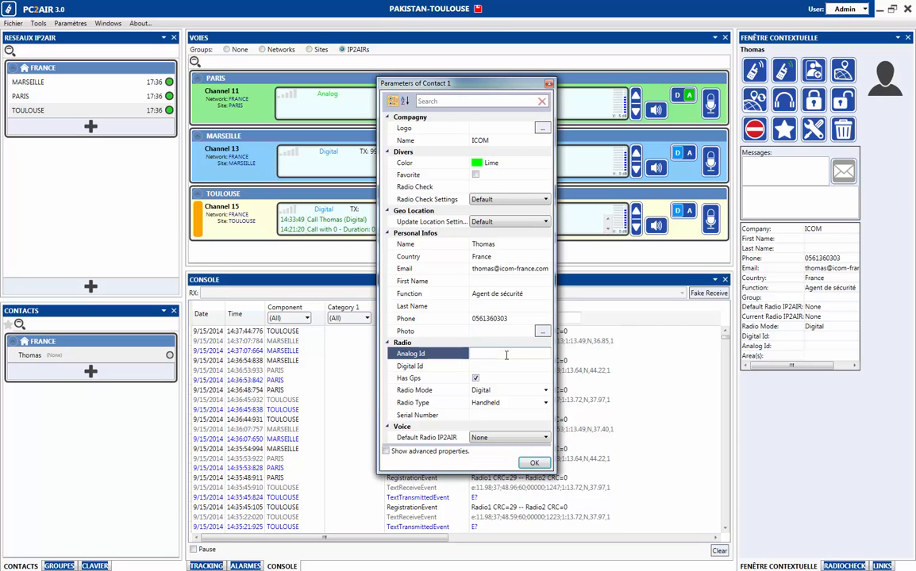
{"action": "left_click", "coordinate": [498, 366]}
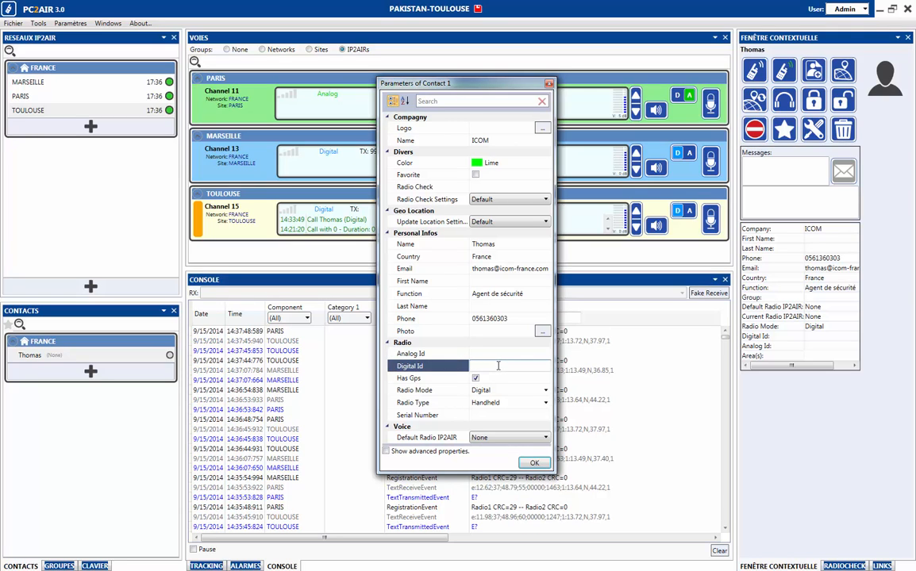
Keep GPS enabled for the contact and the radio type set to Handheld.
{"action": "left_click", "coordinate": [476, 378]}
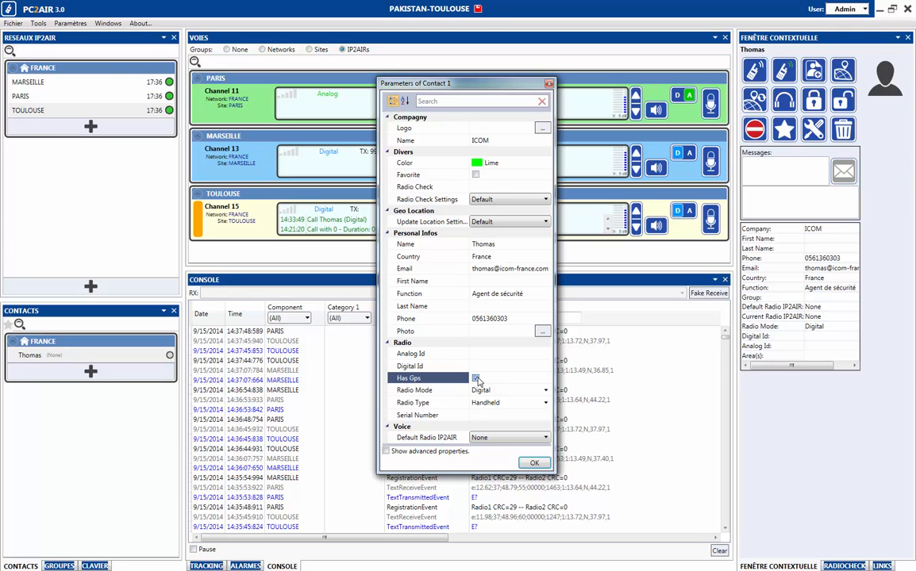
{"action": "left_click", "coordinate": [476, 378]}
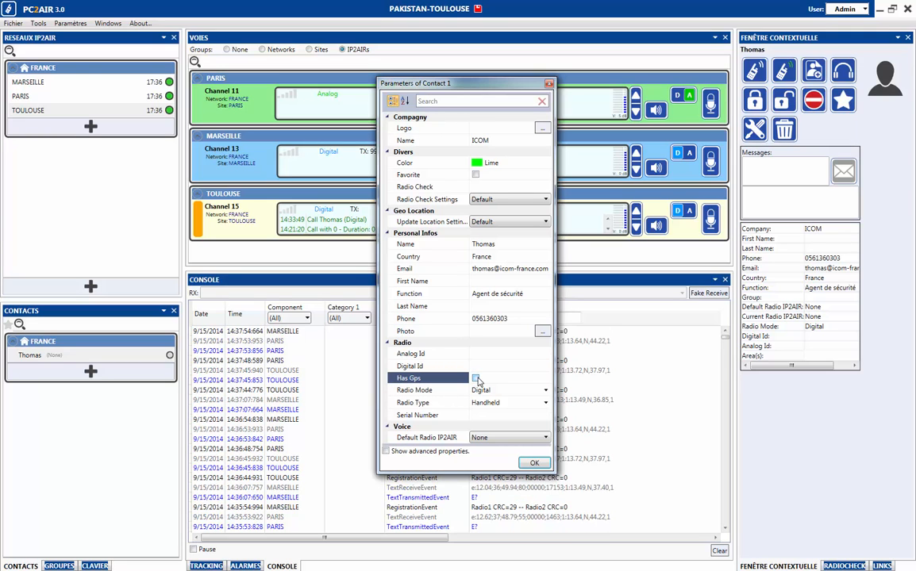
{"action": "left_click", "coordinate": [476, 378]}
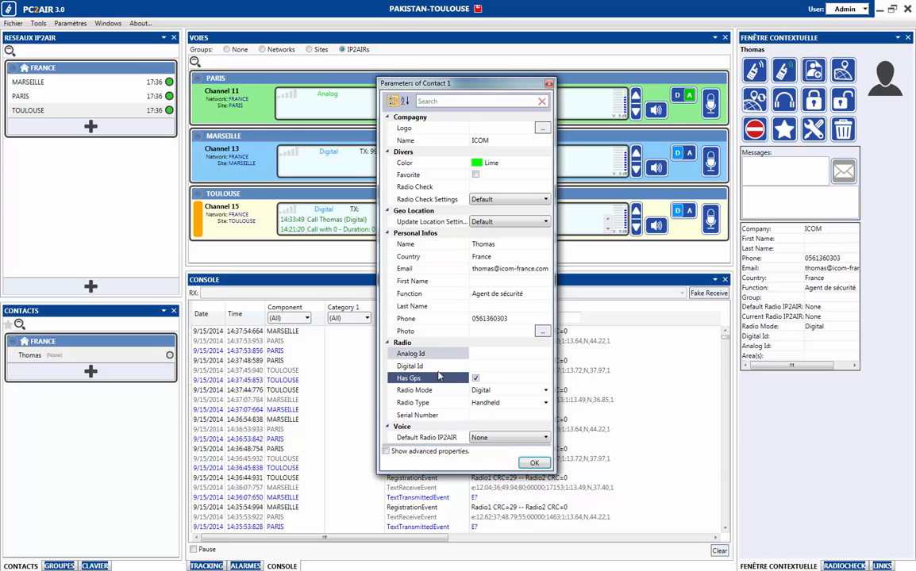
{"action": "left_click", "coordinate": [476, 379]}
{"action": "left_click", "coordinate": [476, 379]}
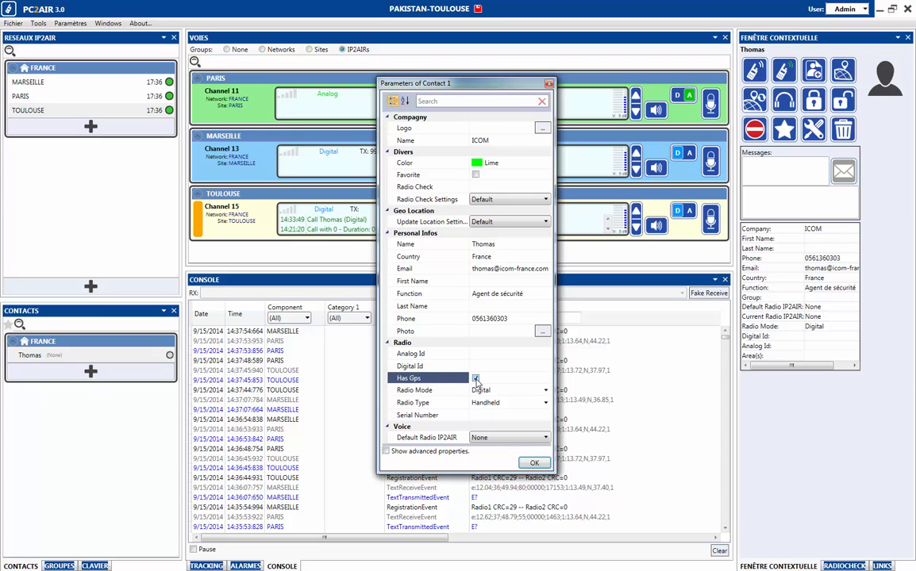
{"action": "left_click", "coordinate": [544, 405]}
{"action": "left_click", "coordinate": [545, 405]}
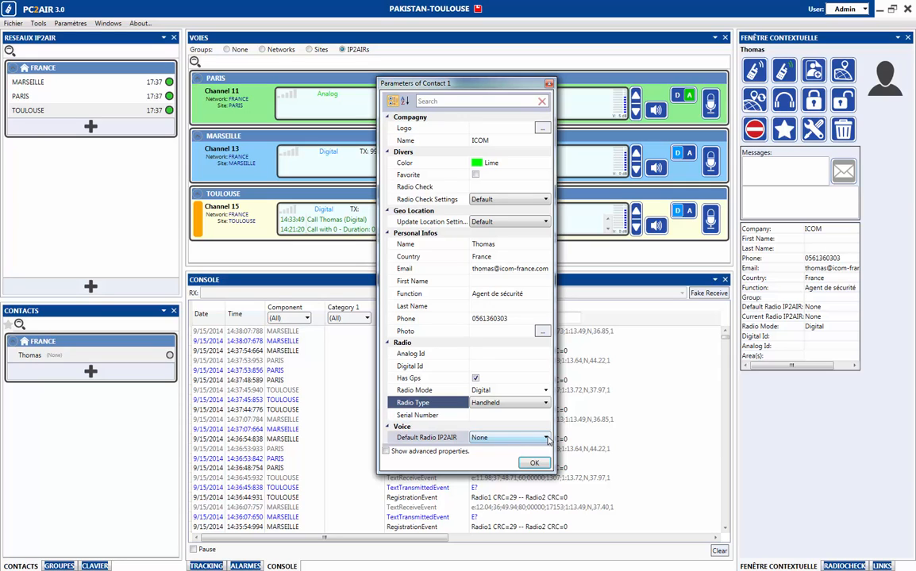
Set the default radio to TOULOUSE - Channel 15 and save the contact parameters.
{"action": "left_click", "coordinate": [547, 439]}
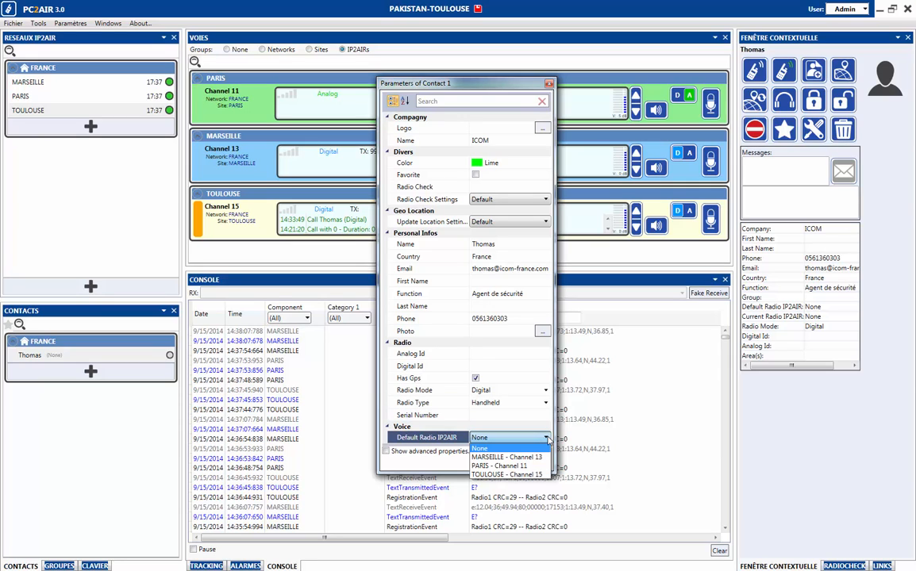
{"action": "left_click", "coordinate": [497, 476]}
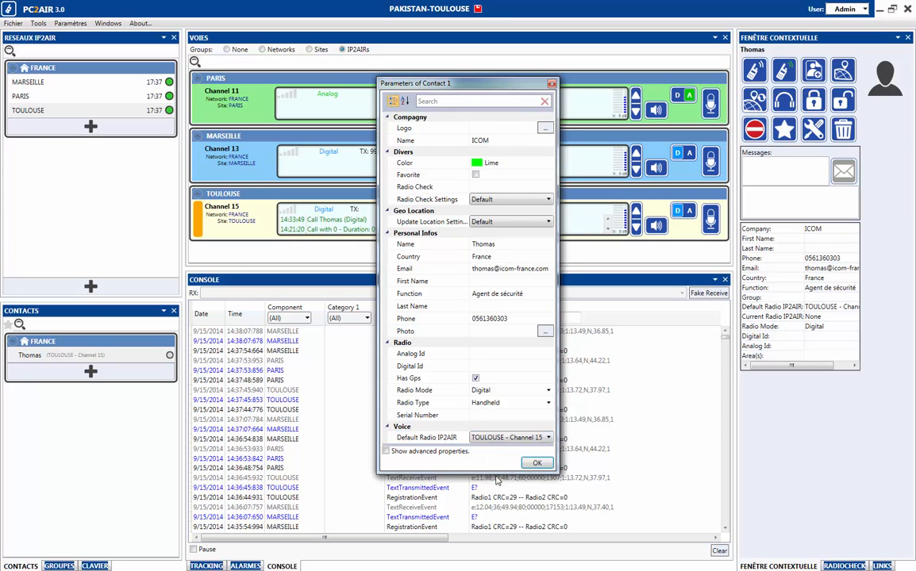
{"action": "left_click", "coordinate": [537, 462]}
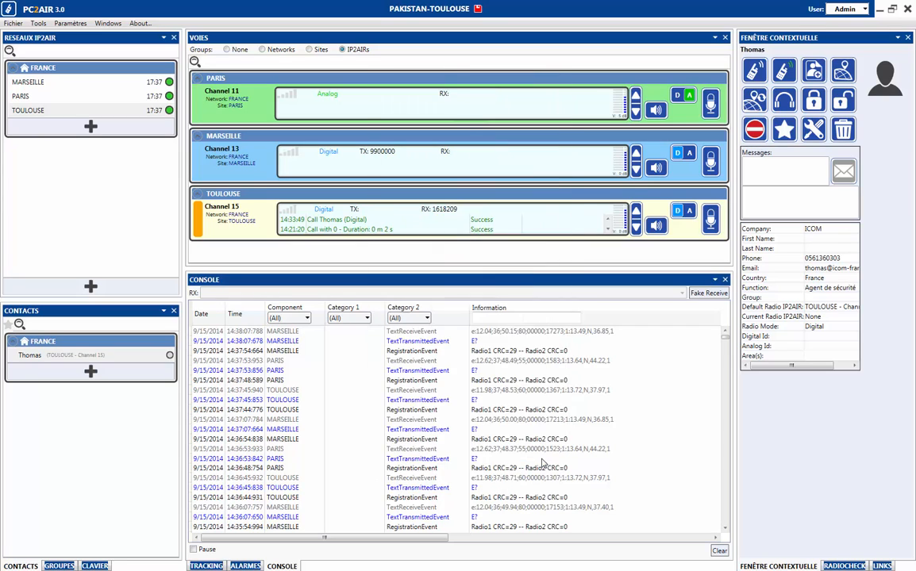
Switch PARIS Channel 11 to digital with its D button, reselecting the contact afterwards.
{"action": "left_click", "coordinate": [34, 355]}
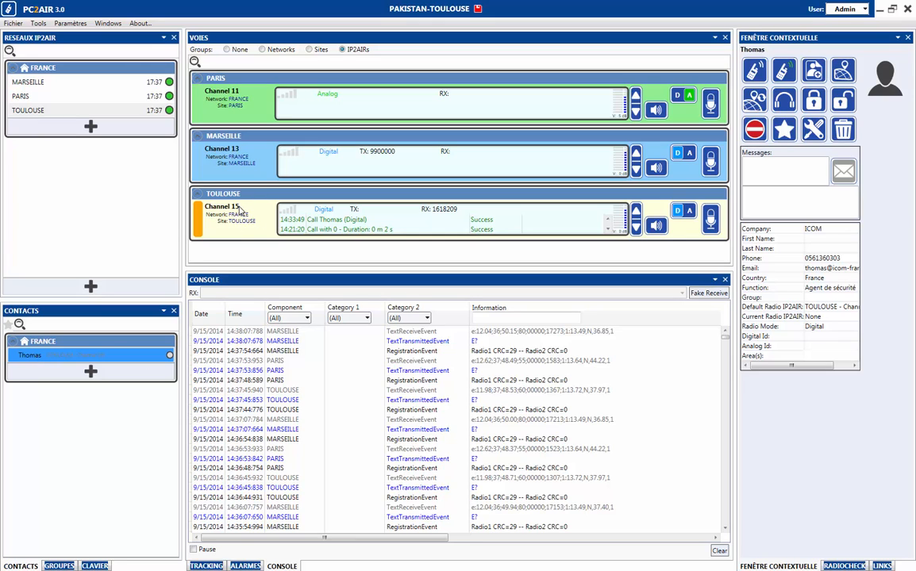
{"action": "left_click", "coordinate": [678, 96]}
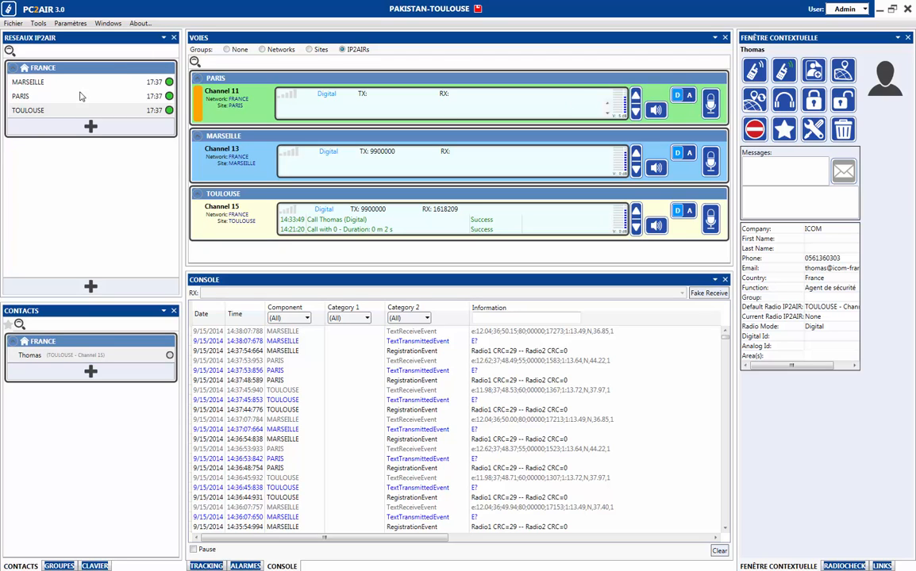
{"action": "left_click", "coordinate": [134, 358]}
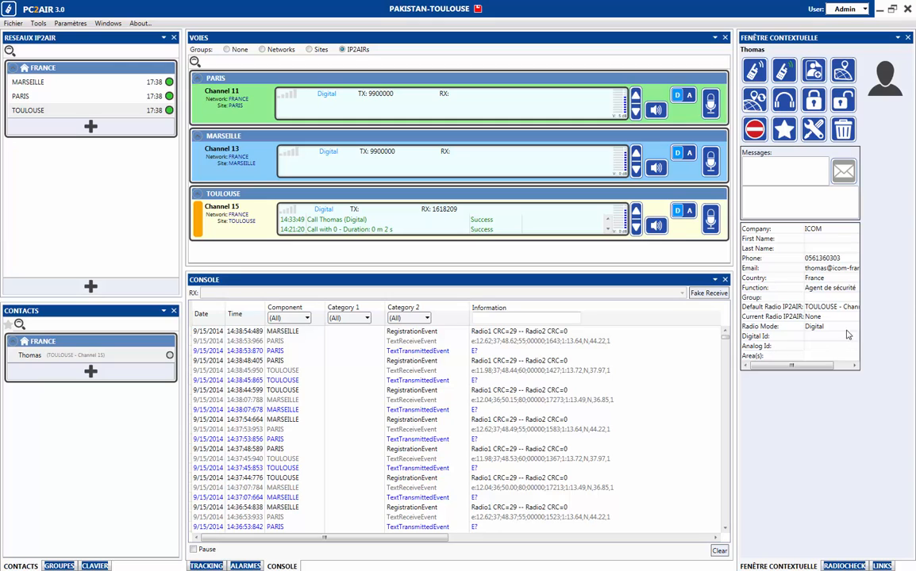
Send the contact a 'Bonjour' greeting from the Messages box of the contextual window.
{"action": "left_click", "coordinate": [766, 168]}
{"action": "type", "text": "B"}
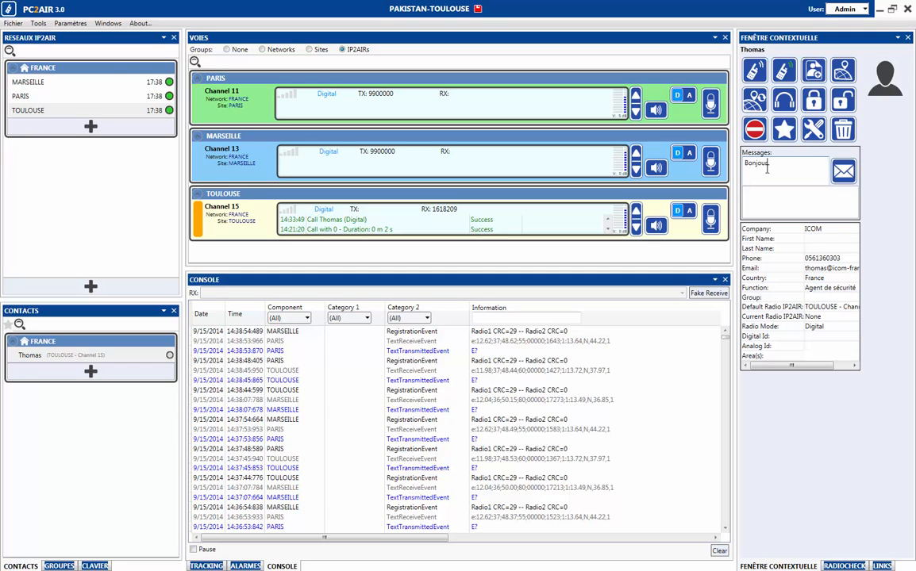
{"action": "type", "text": "onjour Thom"}
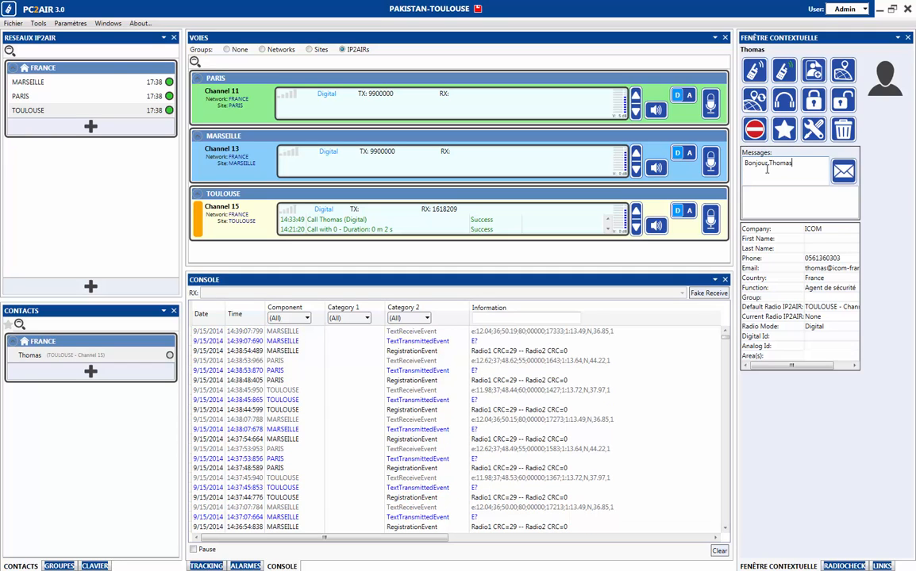
{"action": "type", "text": "as"}
{"action": "left_click", "coordinate": [843, 171]}
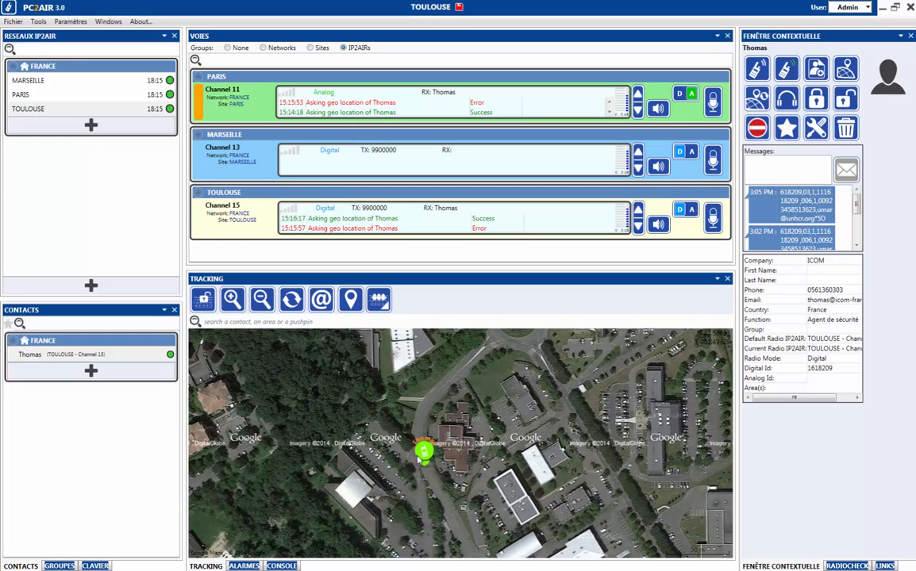
Set the contact's colour to DarkOrange in its parameters and confirm.
{"action": "mouse_move", "coordinate": [424, 448]}
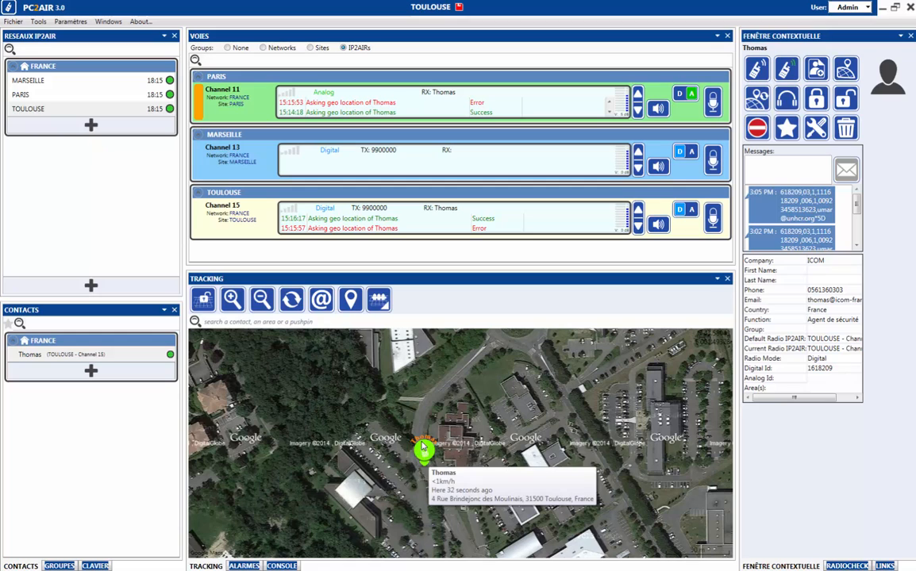
{"action": "left_click", "coordinate": [143, 353]}
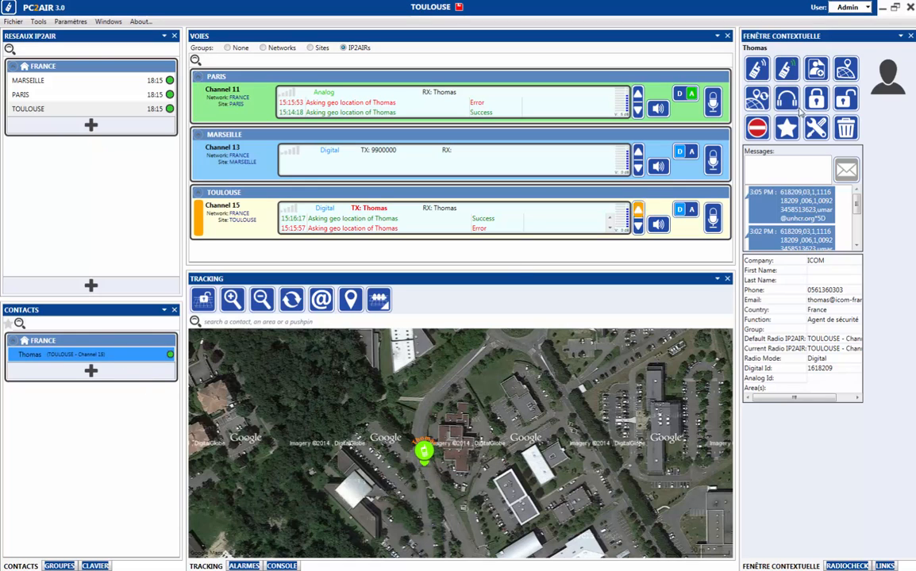
{"action": "left_click", "coordinate": [817, 133]}
{"action": "left_click", "coordinate": [540, 162]}
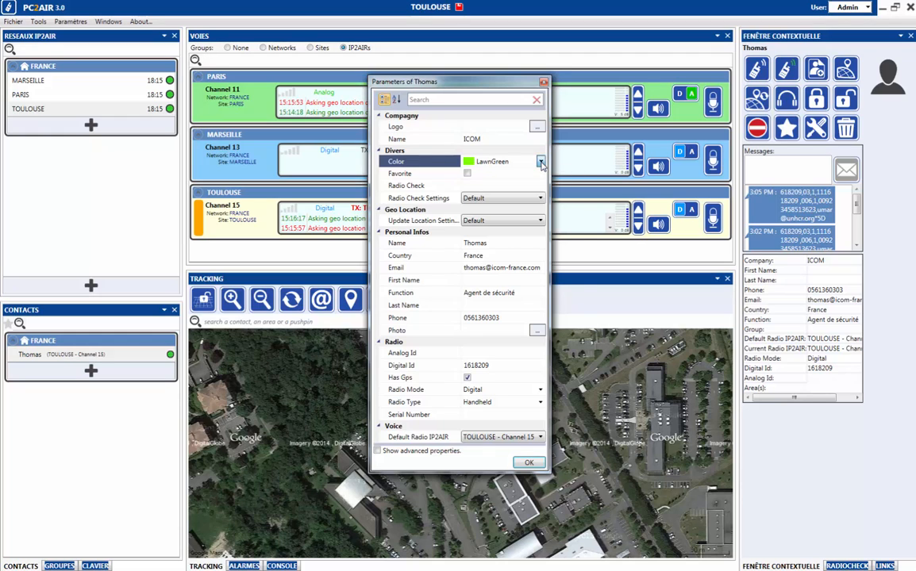
{"action": "left_click", "coordinate": [540, 162]}
{"action": "left_click", "coordinate": [516, 192]}
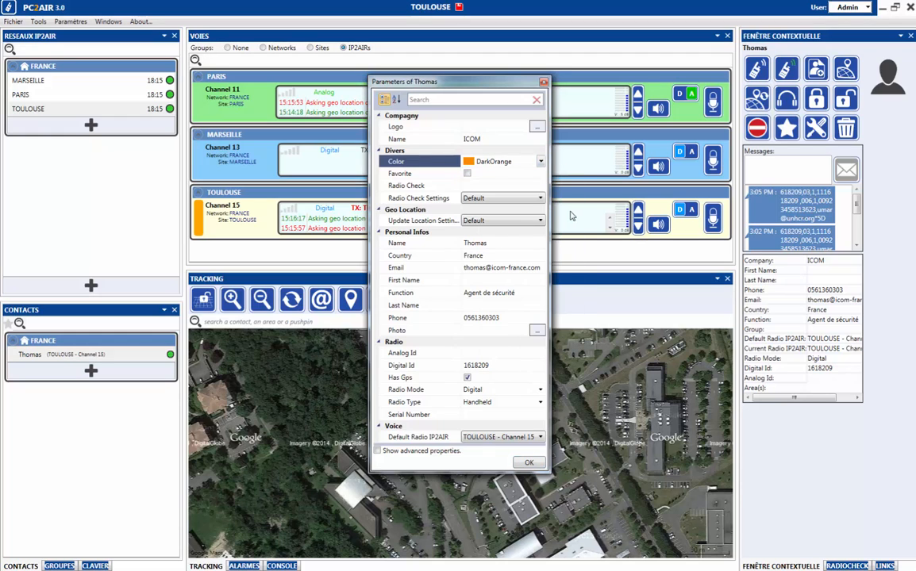
{"action": "left_click", "coordinate": [529, 462]}
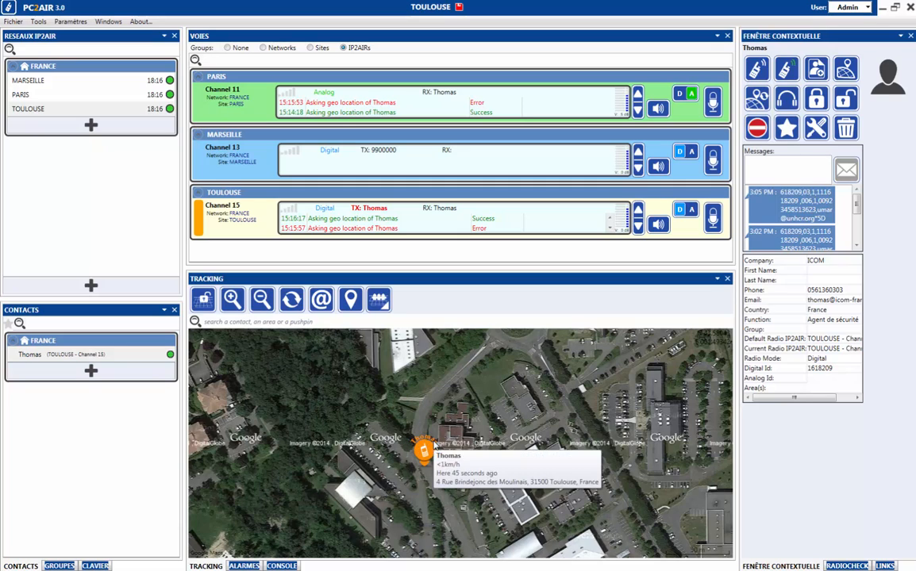
Set the map's item name colour to DeepSkyBlue.
{"action": "right_click", "coordinate": [381, 442]}
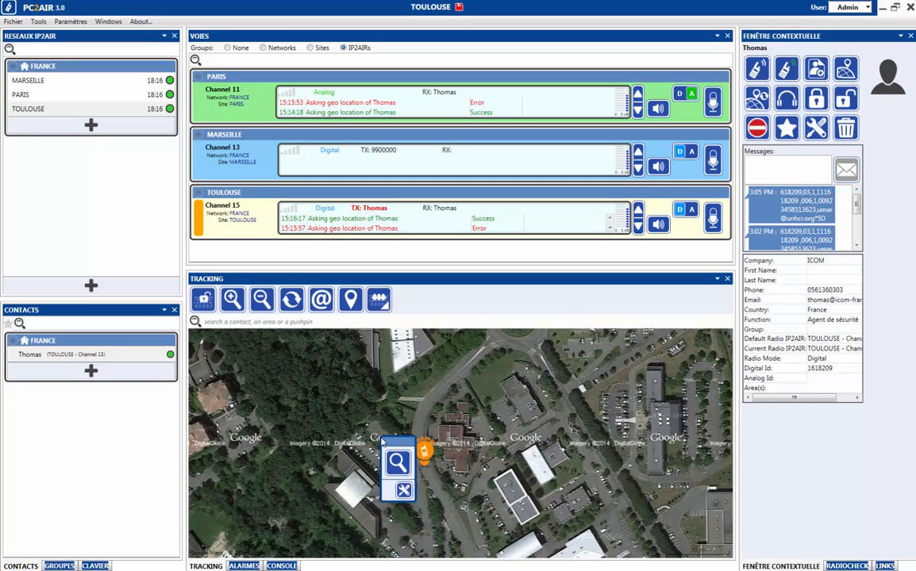
{"action": "left_click", "coordinate": [404, 491]}
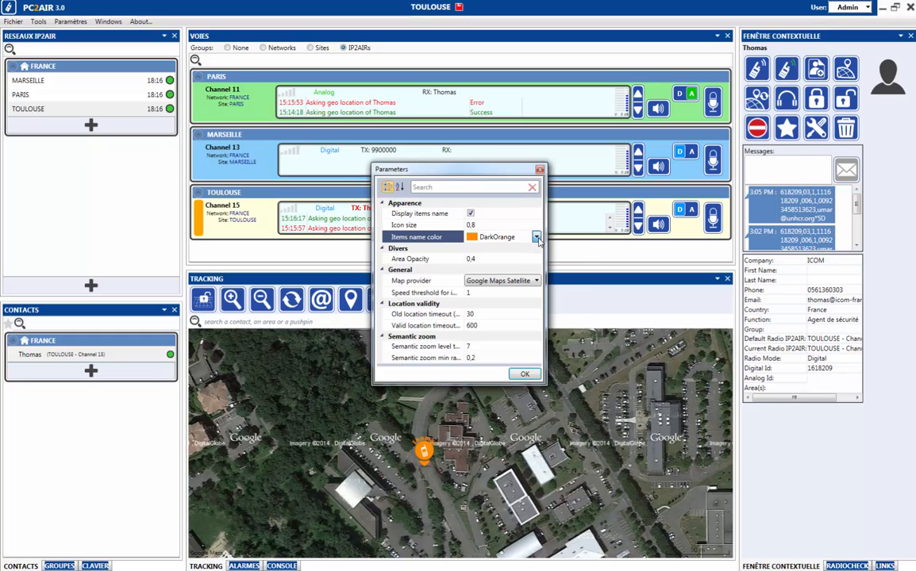
{"action": "left_click", "coordinate": [536, 238]}
{"action": "left_click", "coordinate": [573, 298]}
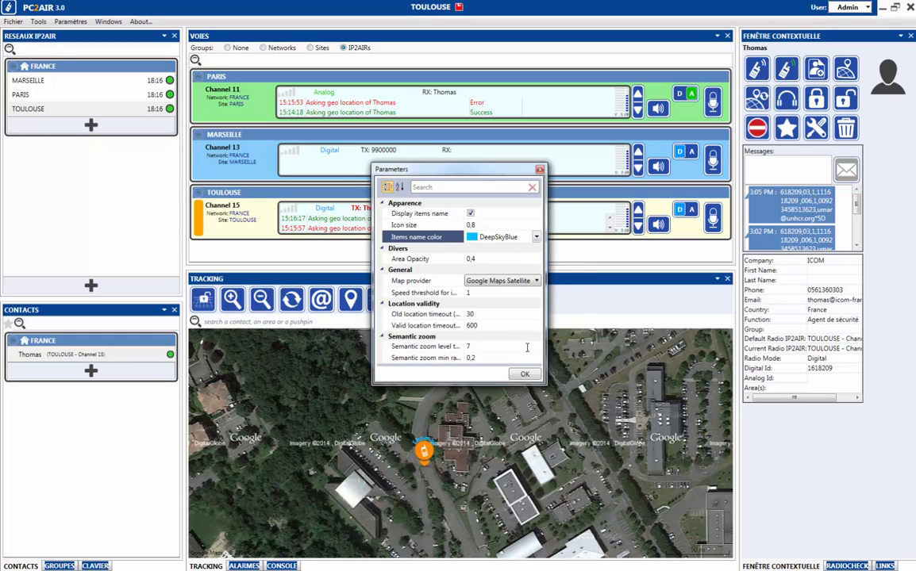
{"action": "left_click", "coordinate": [524, 375]}
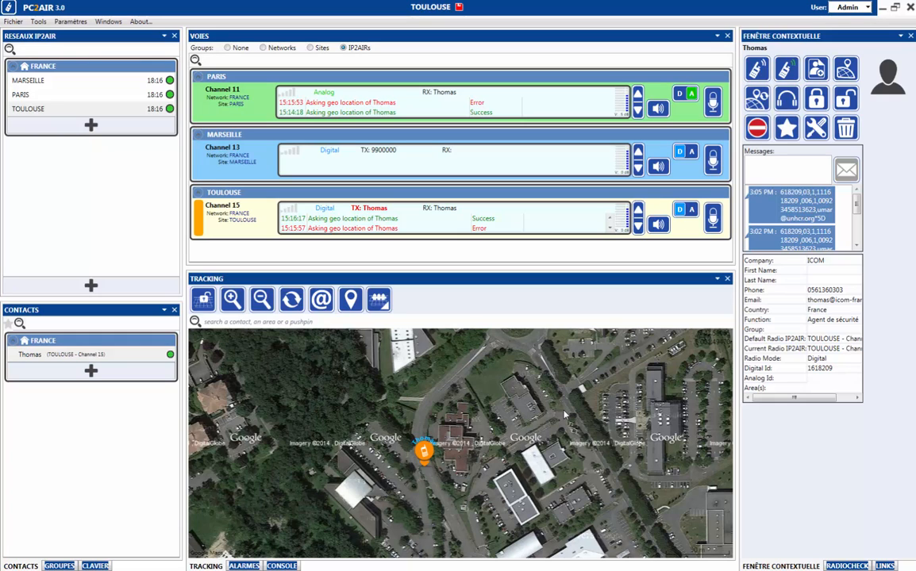
Switch the map provider to Google Maps Roadmap.
{"action": "right_click", "coordinate": [469, 392]}
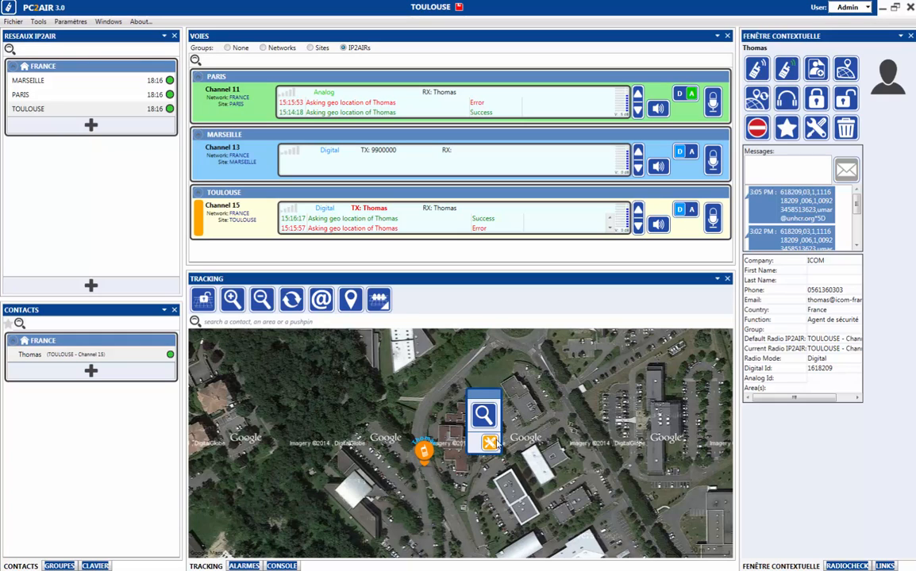
{"action": "left_click", "coordinate": [490, 443]}
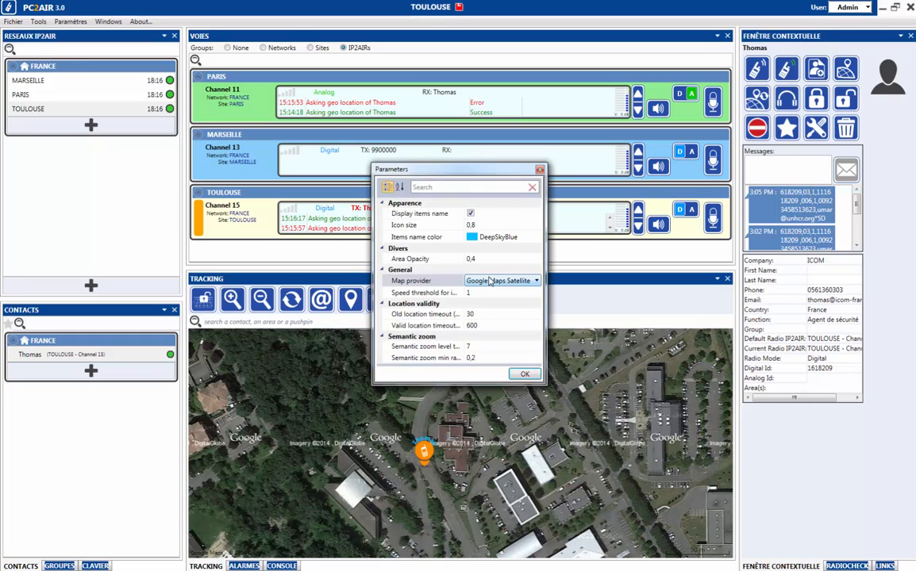
{"action": "left_click", "coordinate": [490, 281]}
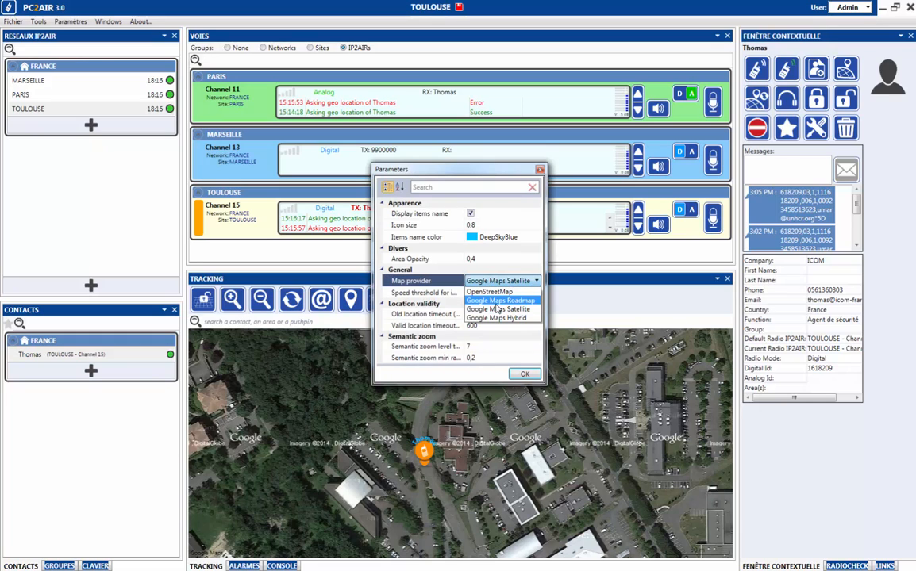
{"action": "key", "text": "Up"}
{"action": "left_click", "coordinate": [501, 309]}
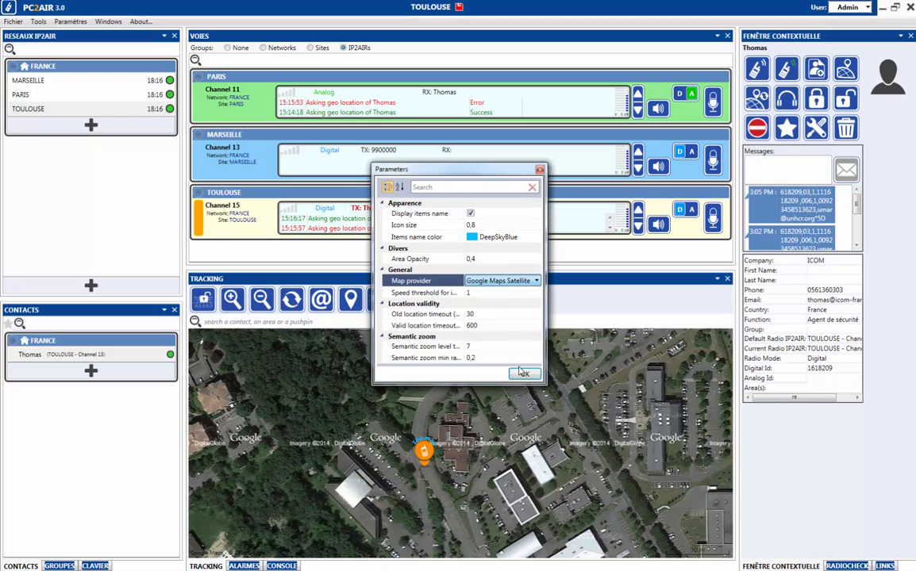
{"action": "left_click", "coordinate": [525, 375]}
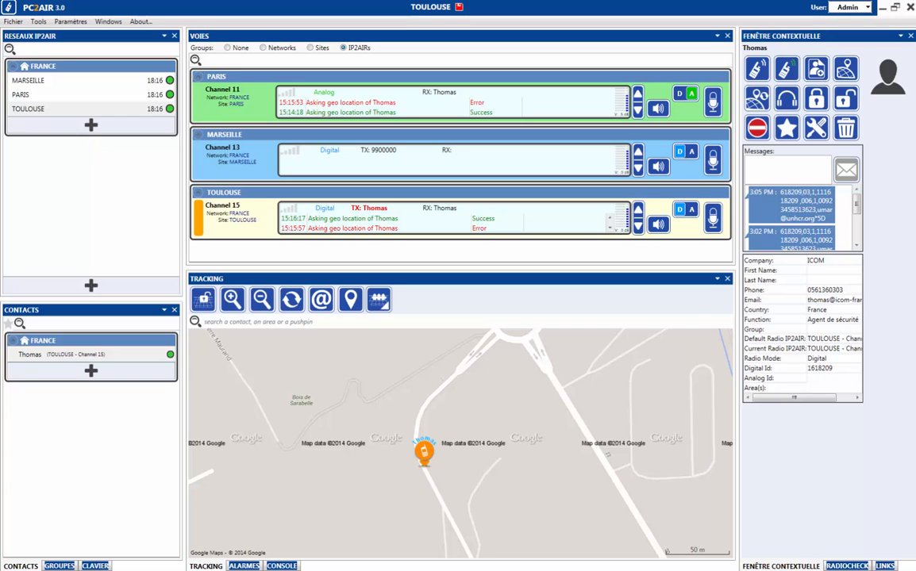
Return the map provider to Google Maps Satellite.
{"action": "right_click", "coordinate": [445, 426]}
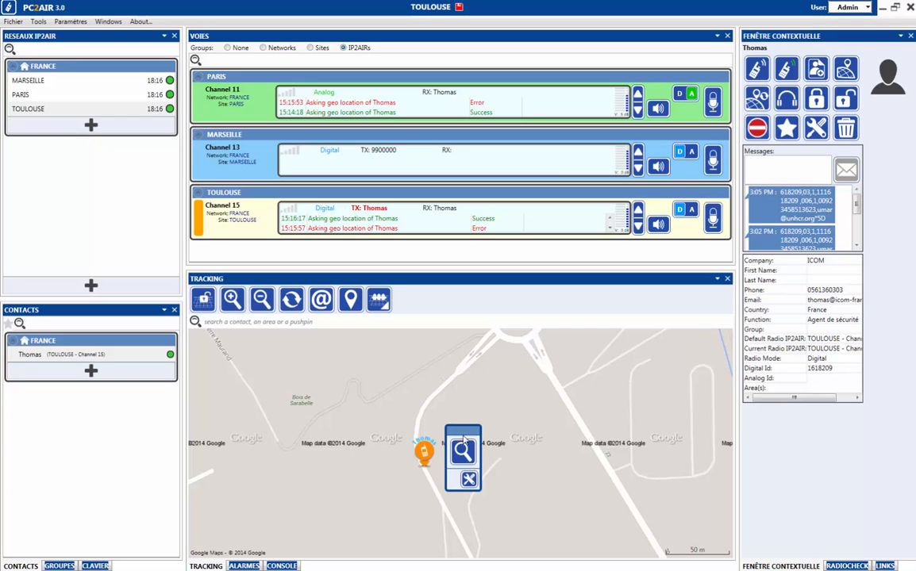
{"action": "left_click", "coordinate": [469, 481]}
{"action": "left_click", "coordinate": [521, 284]}
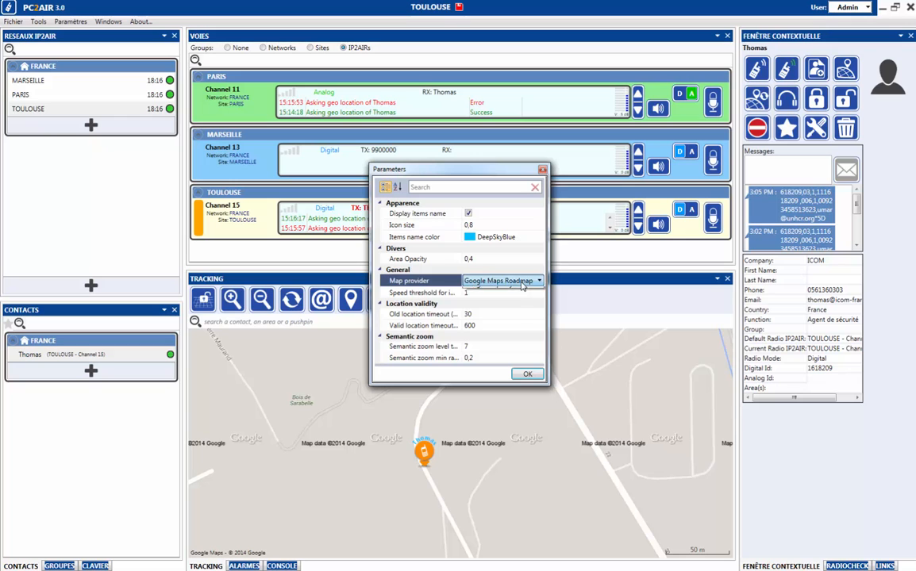
{"action": "left_click", "coordinate": [485, 309]}
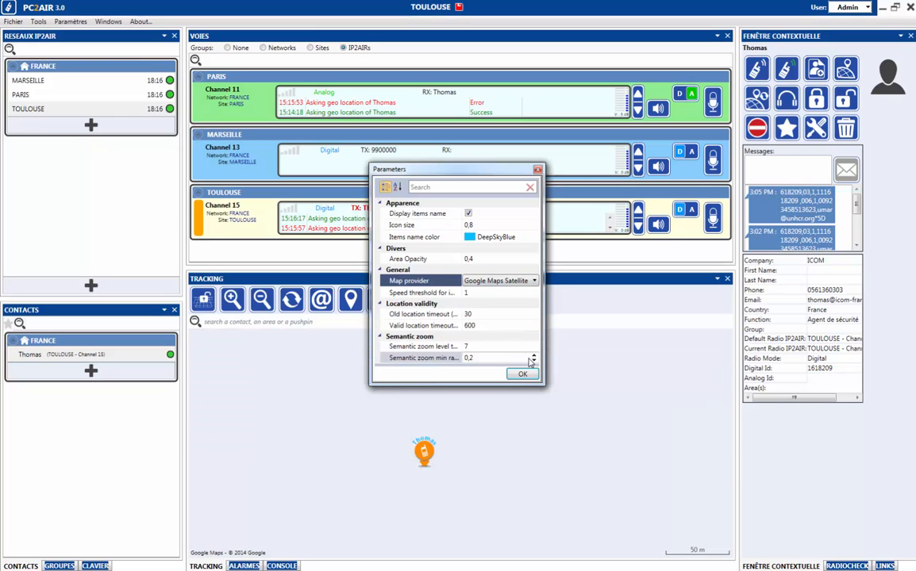
{"action": "left_click", "coordinate": [522, 374]}
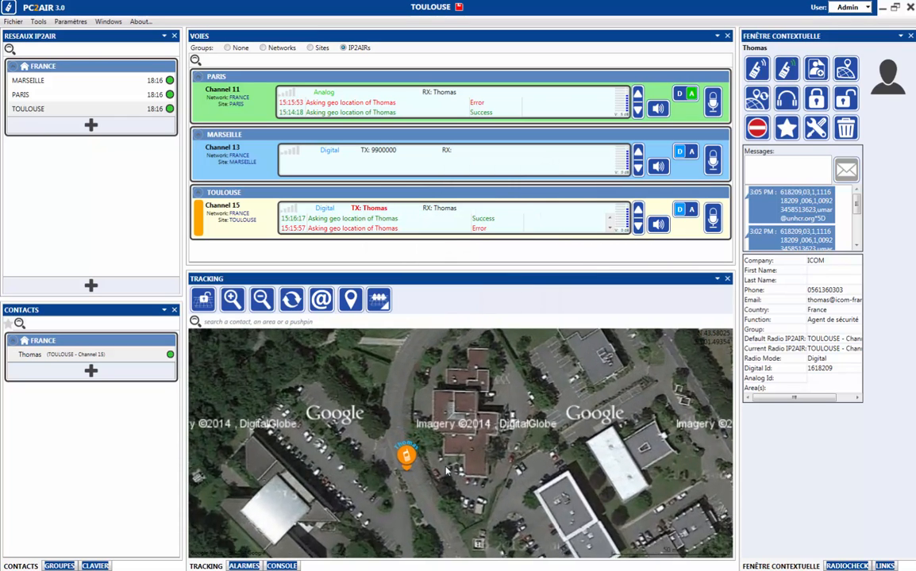
{"action": "scroll", "coordinate": [446, 472], "scroll_direction": "down", "scroll_amount": 1}
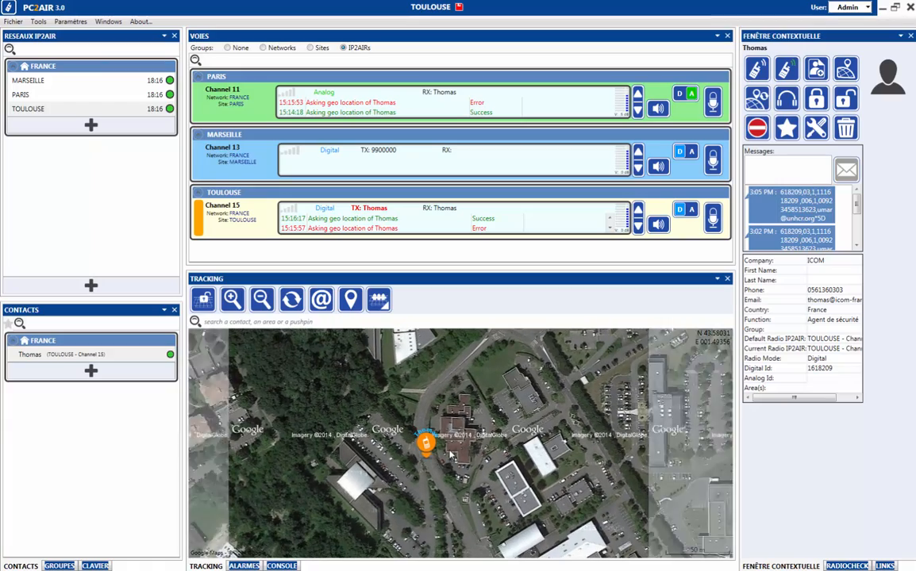
{"action": "scroll", "coordinate": [449, 455], "scroll_direction": "up", "scroll_amount": 2}
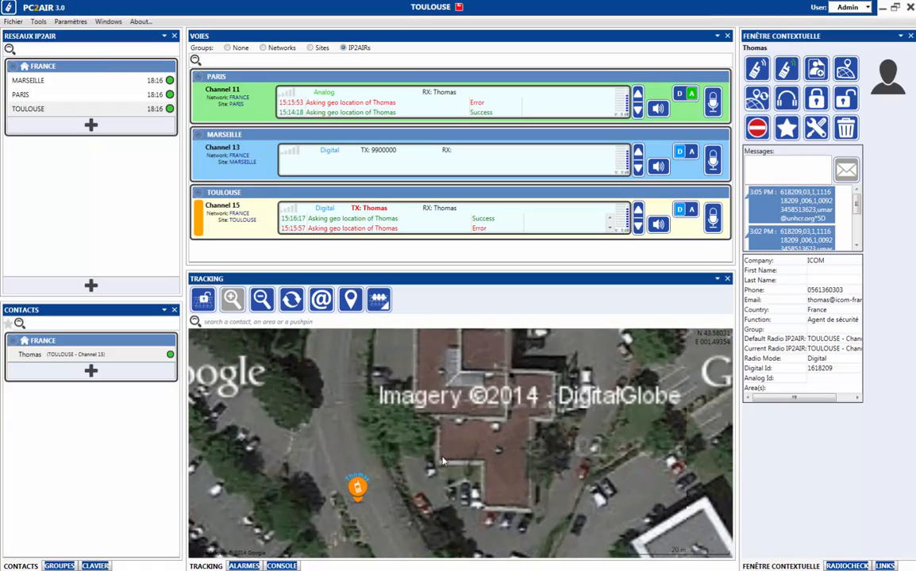
{"action": "scroll", "coordinate": [443, 461], "scroll_direction": "down", "scroll_amount": 2}
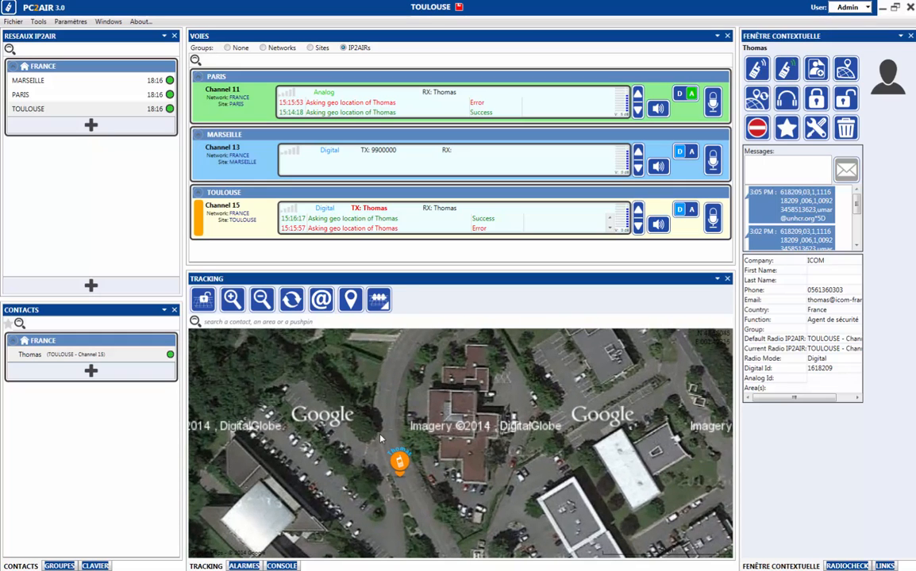
{"action": "mouse_move", "coordinate": [403, 467]}
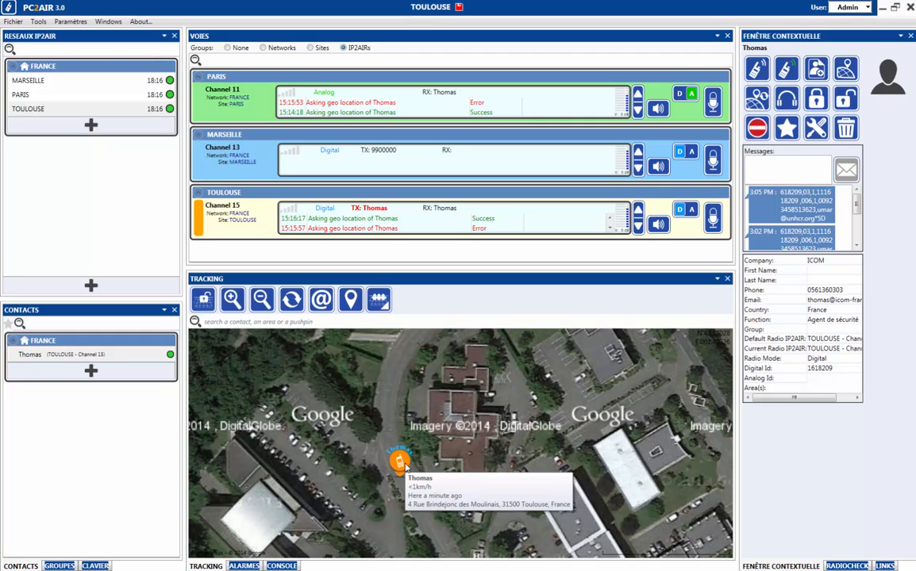
{"action": "left_click", "coordinate": [322, 299]}
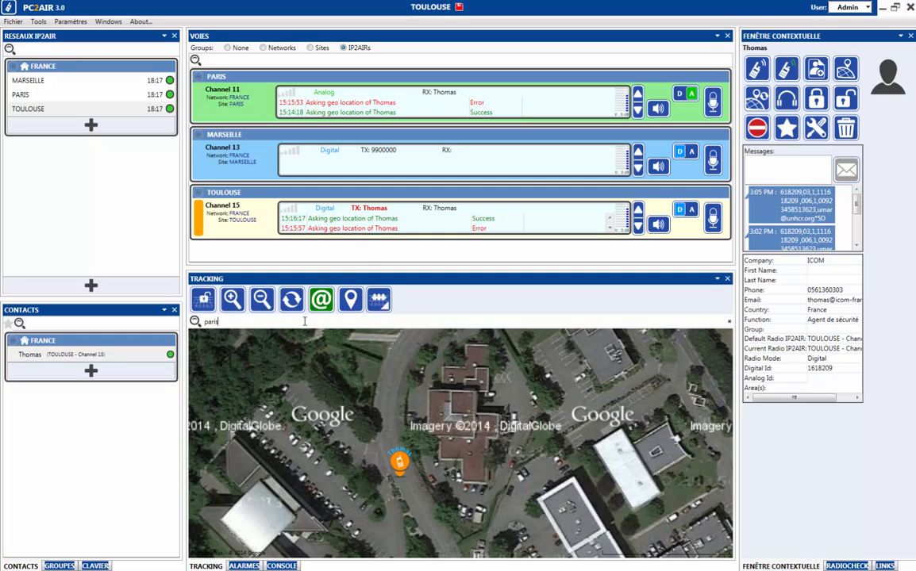
{"action": "left_click", "coordinate": [214, 334]}
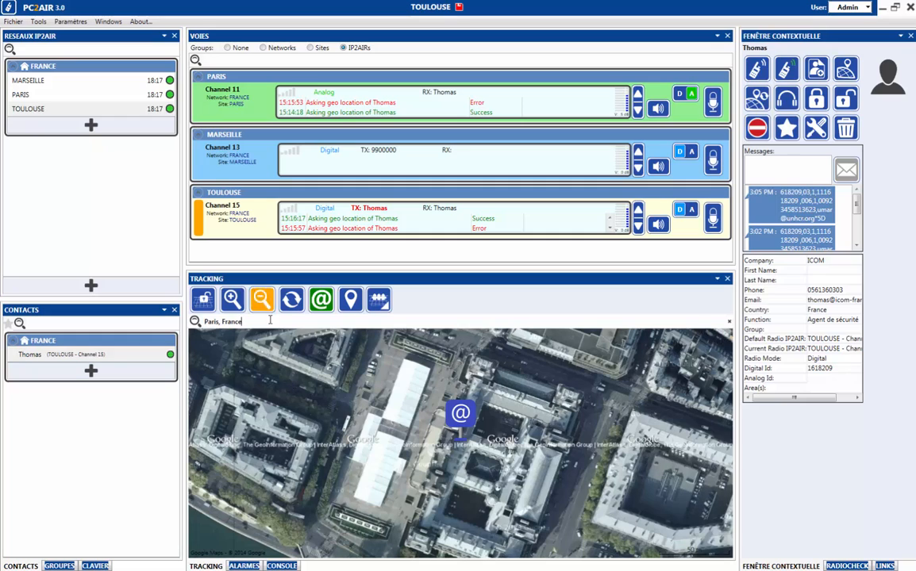
{"action": "key", "text": "Escape"}
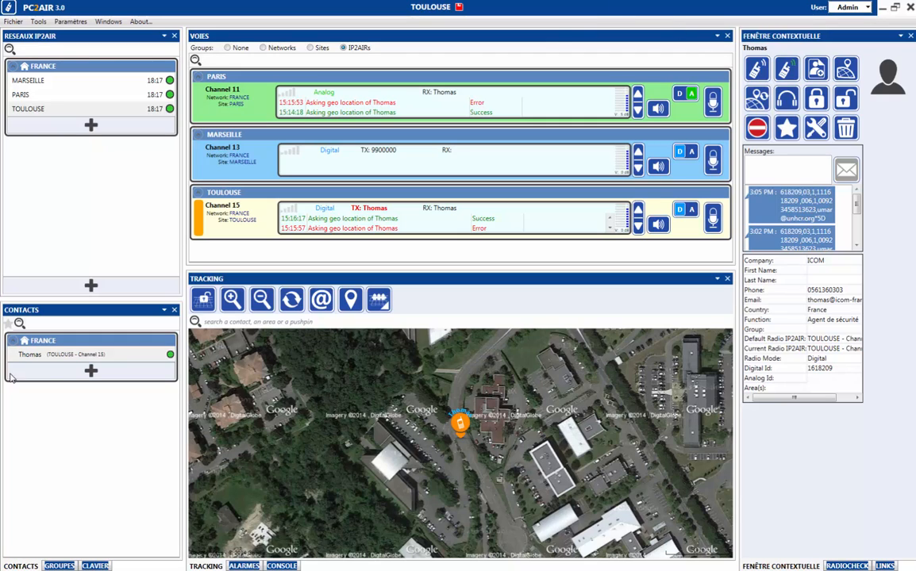
Request the contact's geo location, enable Auto tracking, and zoom in on the map pushpin.
{"action": "left_click", "coordinate": [31, 355]}
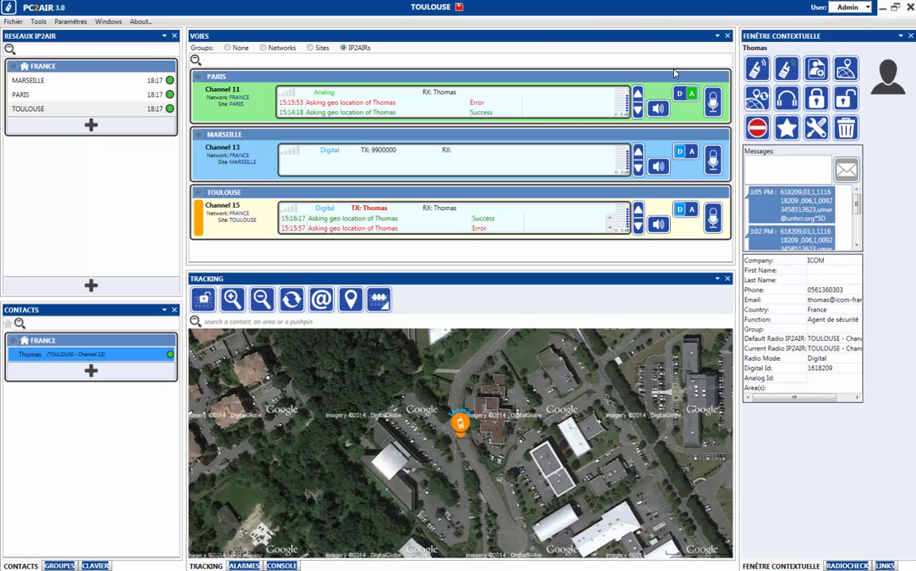
{"action": "left_click", "coordinate": [846, 71]}
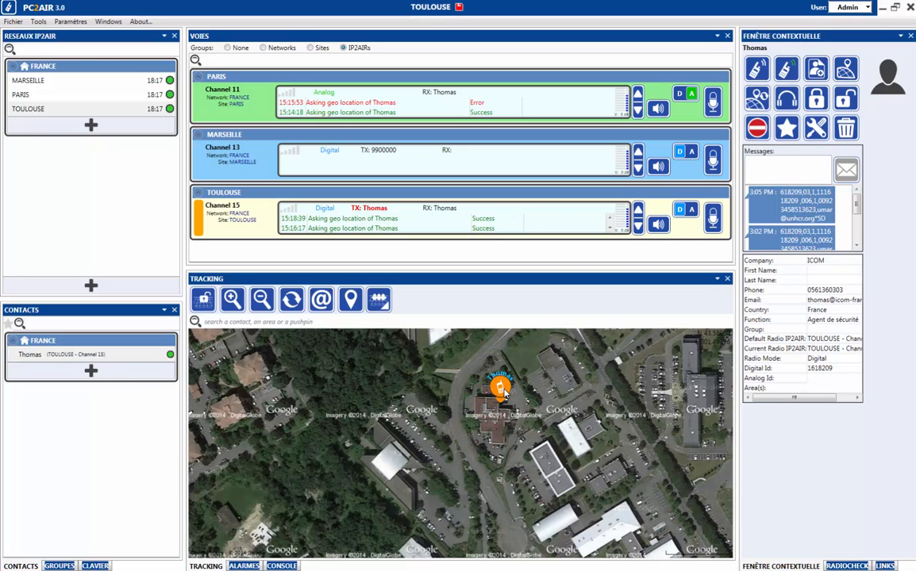
{"action": "mouse_move", "coordinate": [503, 391]}
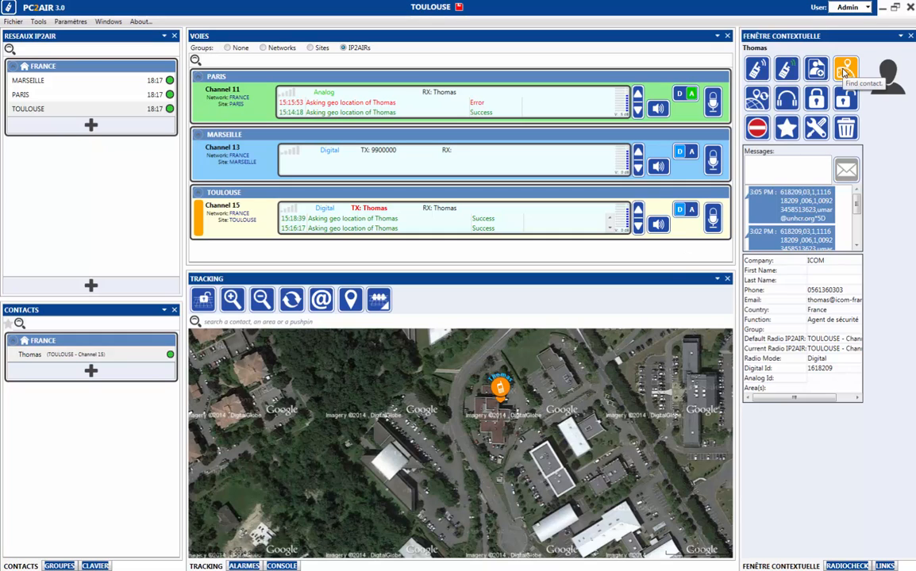
{"action": "left_click", "coordinate": [756, 104]}
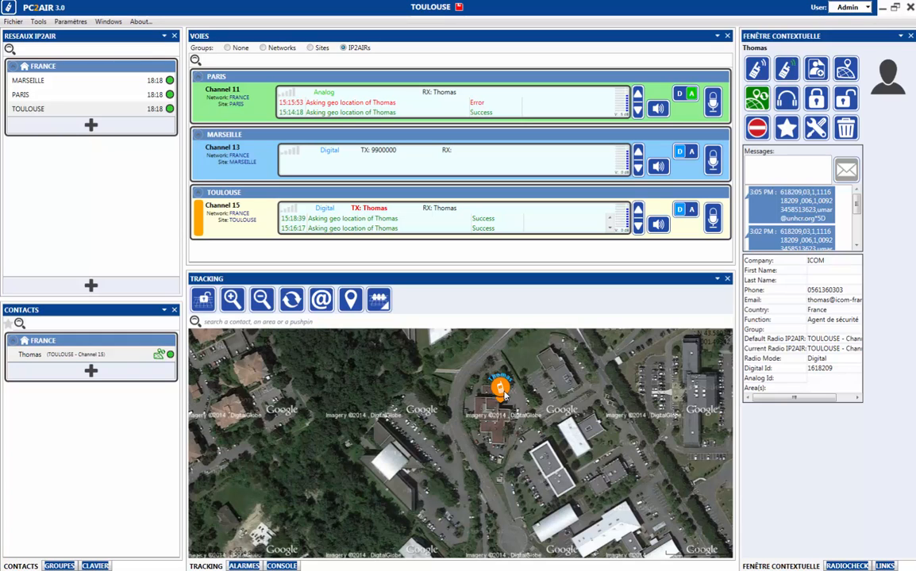
{"action": "scroll", "coordinate": [542, 395], "scroll_direction": "up", "scroll_amount": 1}
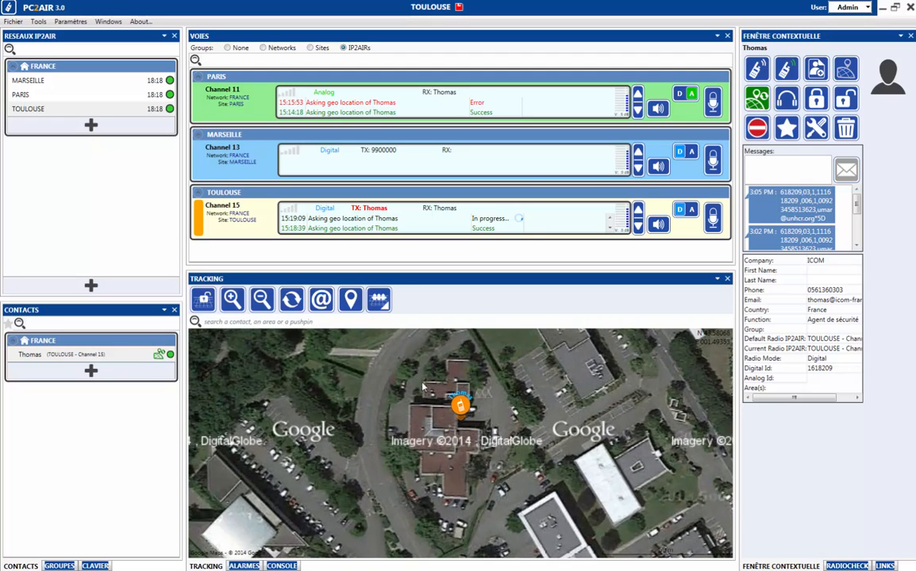
Draw a circular area around Thomas's position on the map.
{"action": "left_click", "coordinate": [380, 303]}
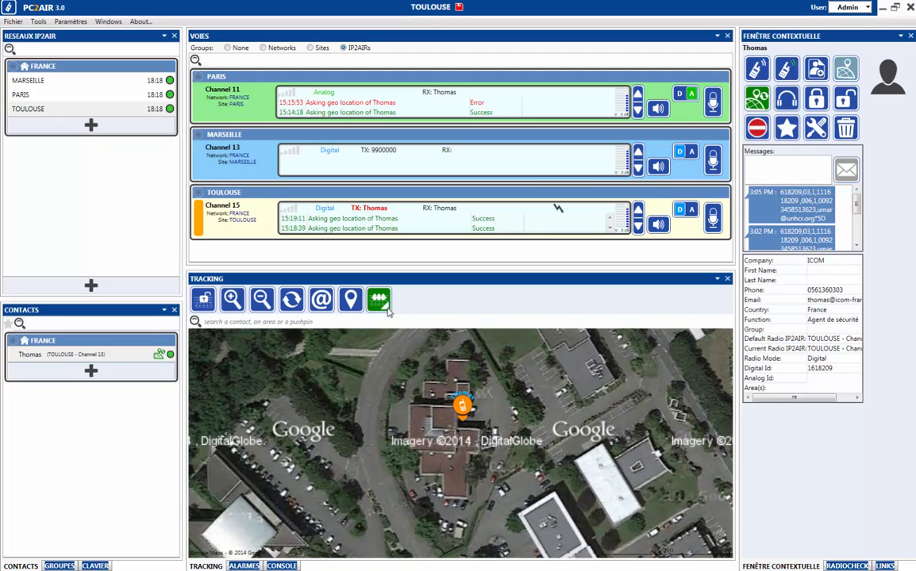
{"action": "left_click", "coordinate": [382, 351]}
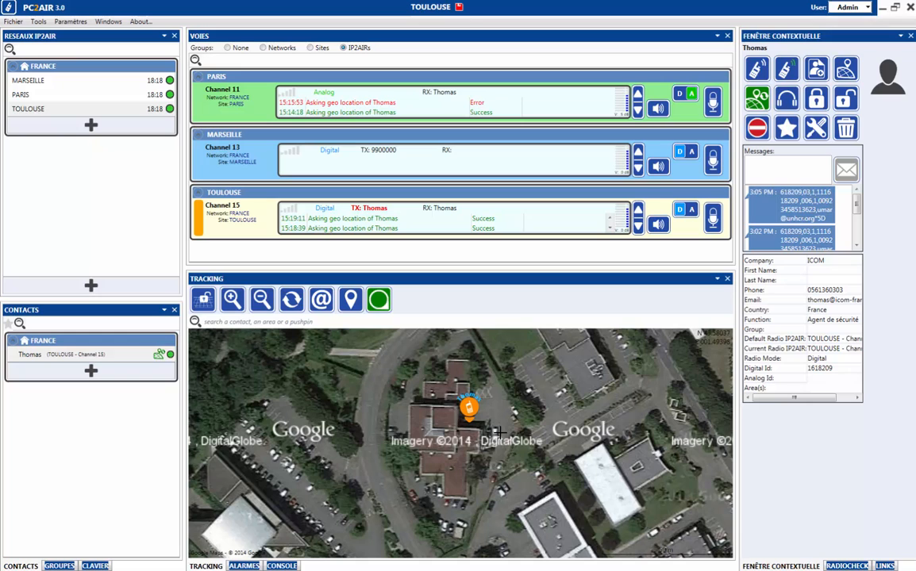
{"action": "mouse_move", "coordinate": [497, 416]}
{"action": "left_mouse_down"}
{"action": "mouse_move", "coordinate": [357, 413]}
{"action": "mouse_move", "coordinate": [432, 420]}
{"action": "left_mouse_up"}
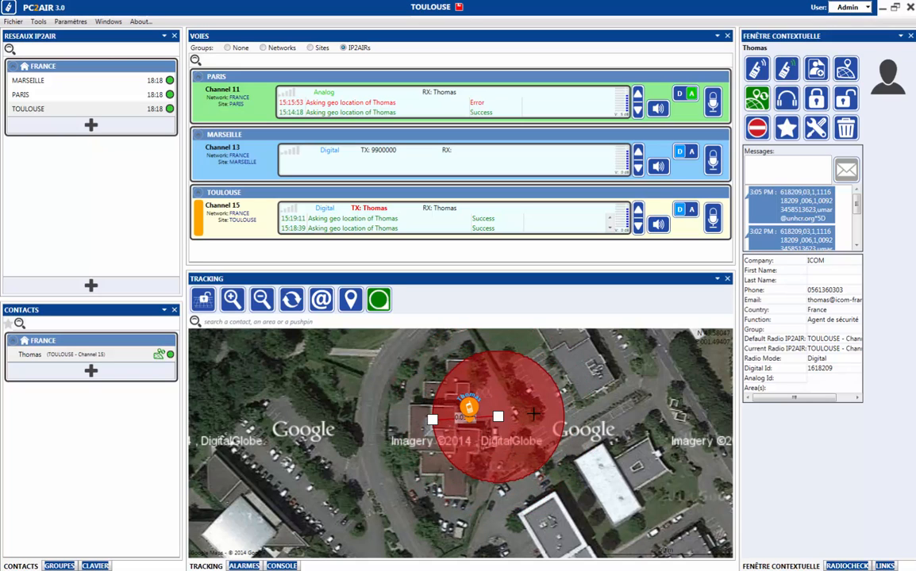
Set Area 1's colour to Aqua in its parameters and confirm.
{"action": "right_click", "coordinate": [533, 414]}
{"action": "left_click", "coordinate": [554, 464]}
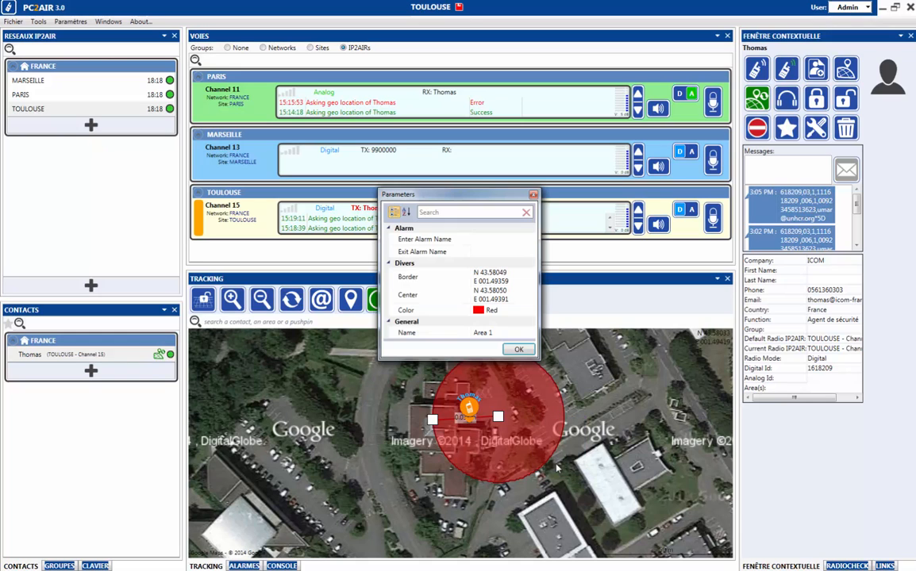
{"action": "left_click", "coordinate": [508, 311]}
{"action": "left_click", "coordinate": [531, 312]}
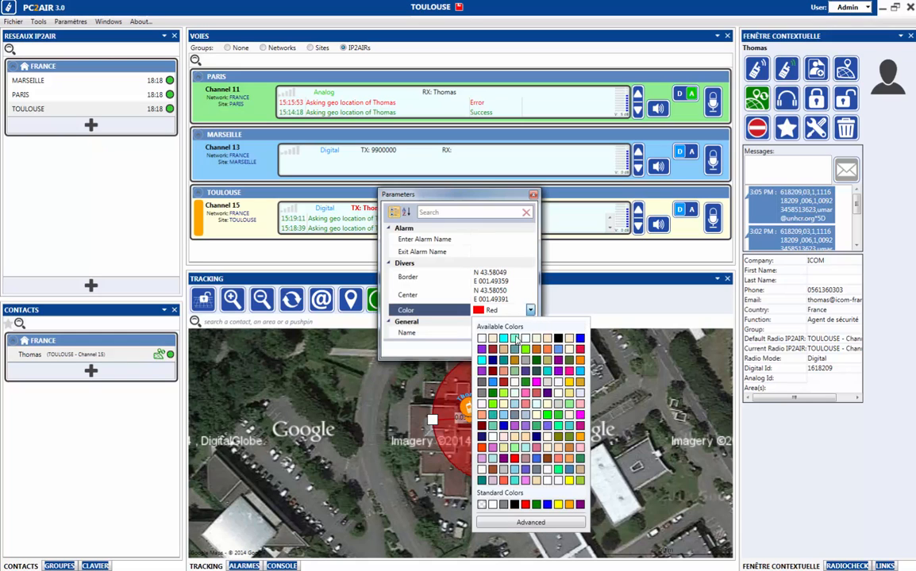
{"action": "left_click", "coordinate": [460, 310]}
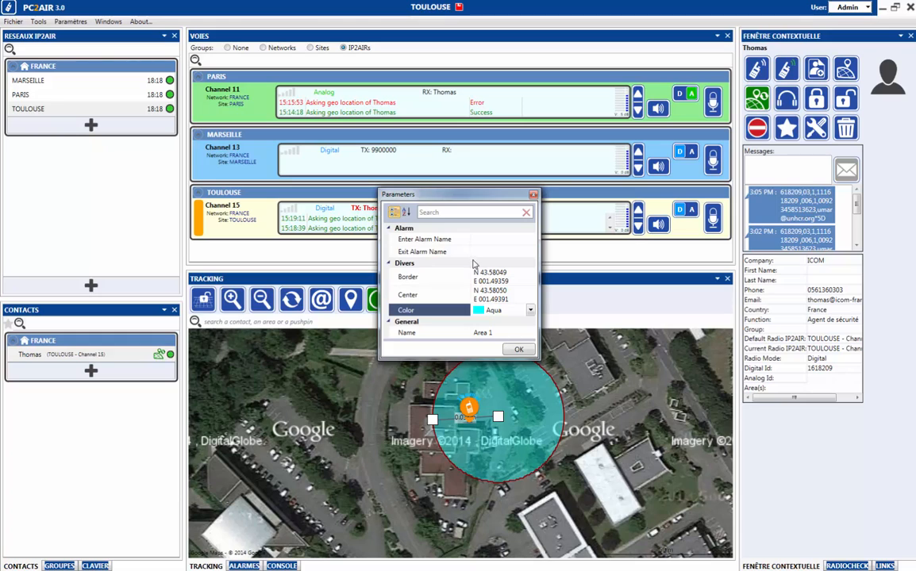
{"action": "left_click", "coordinate": [488, 240]}
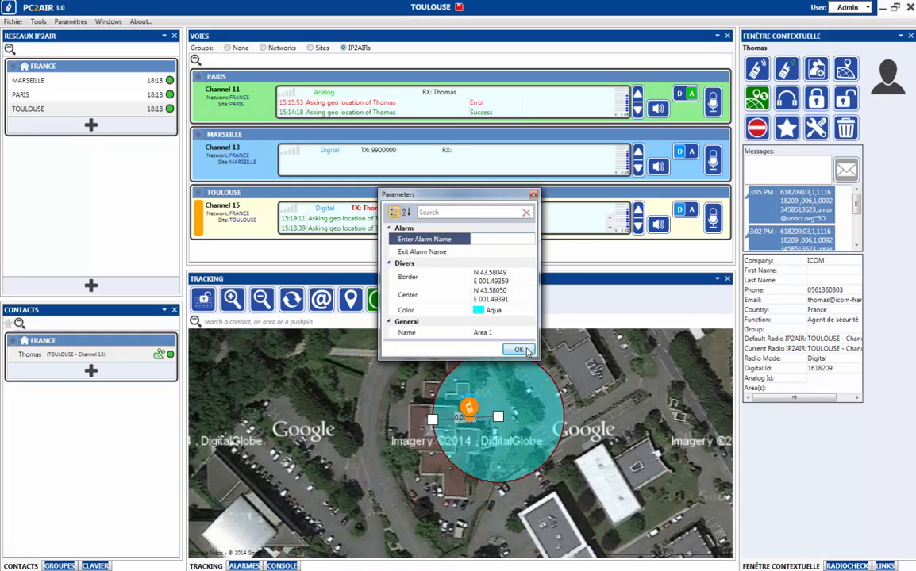
{"action": "key", "text": "Return"}
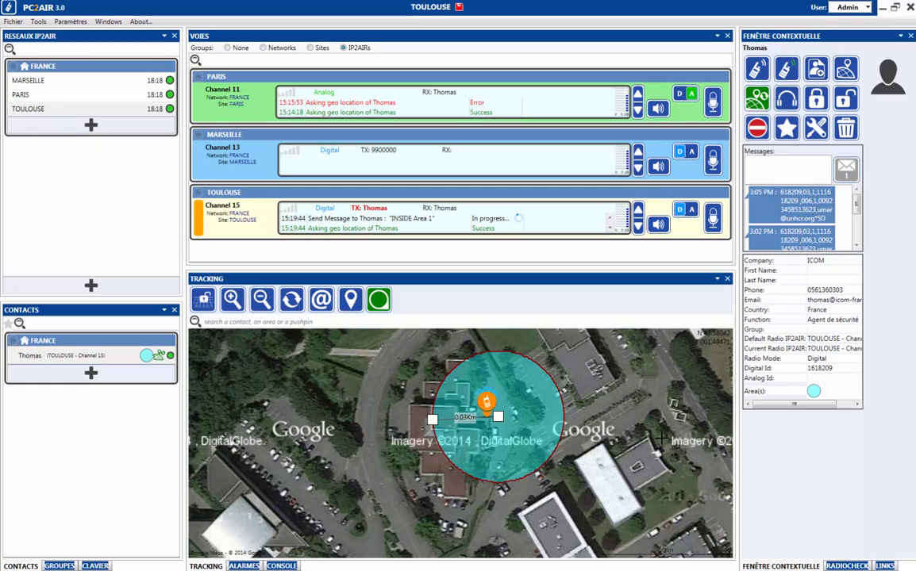
Trace a polygon area around the buildings west of the circle and close it.
{"action": "left_click", "coordinate": [379, 300]}
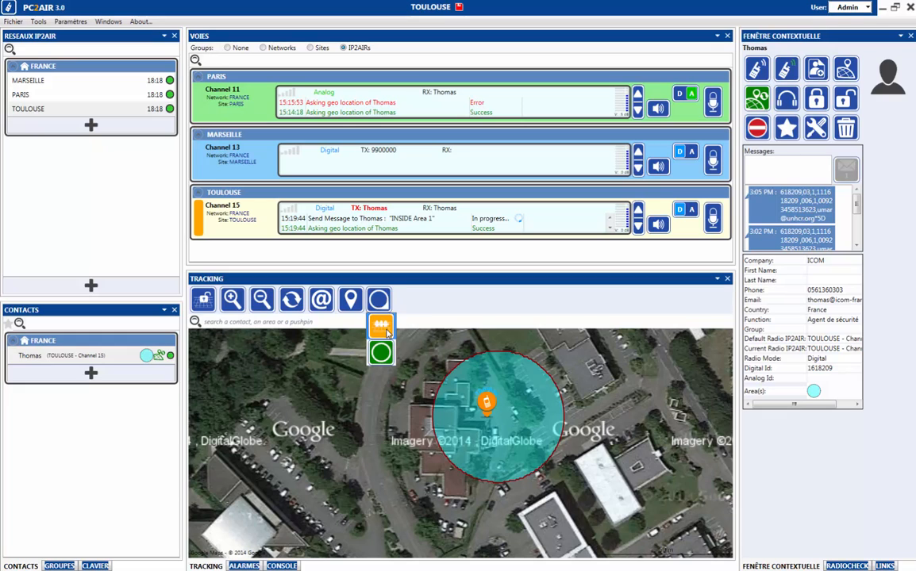
{"action": "left_click", "coordinate": [378, 352]}
{"action": "left_click", "coordinate": [409, 406]}
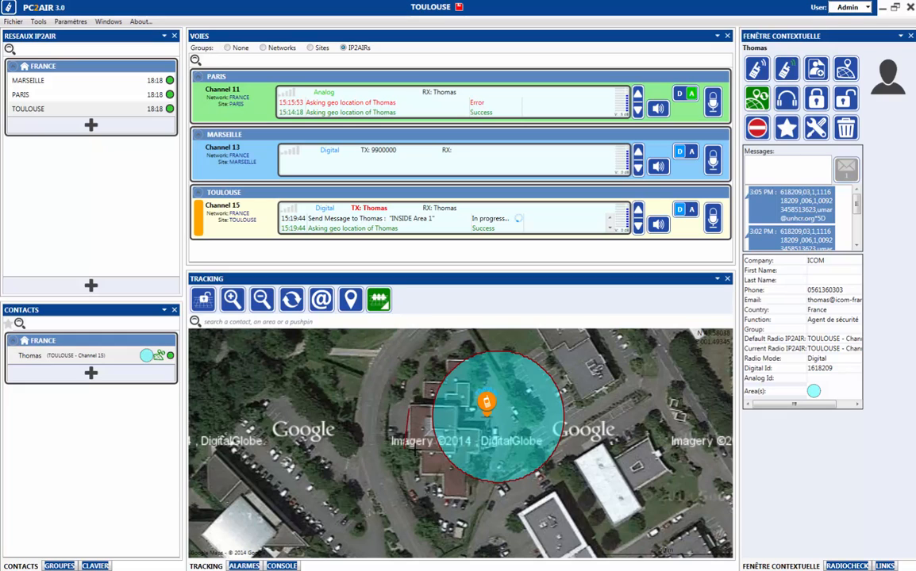
{"action": "left_click", "coordinate": [386, 441]}
{"action": "left_click", "coordinate": [395, 395]}
{"action": "left_click", "coordinate": [425, 347]}
{"action": "left_click", "coordinate": [454, 332]}
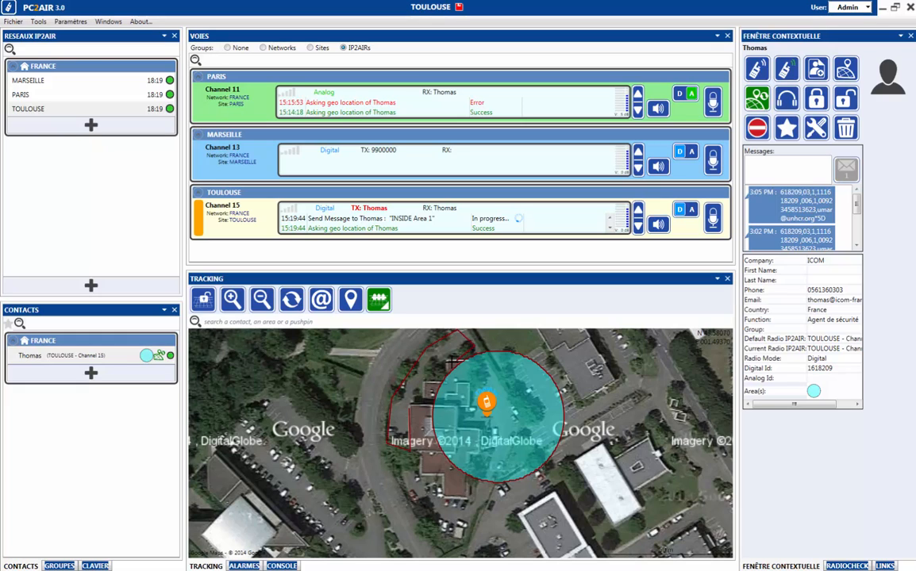
{"action": "left_click", "coordinate": [409, 410]}
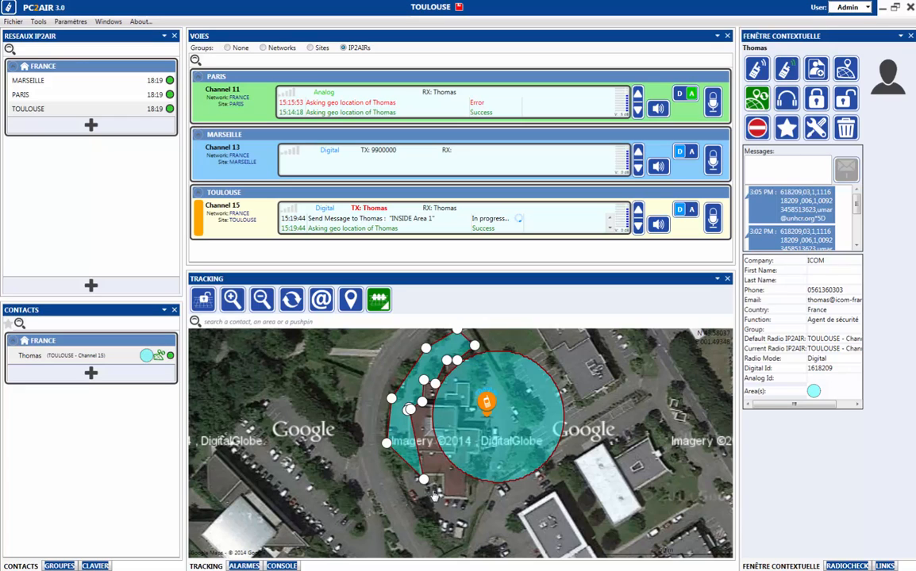
Drag the polygon's corners to reshape Area 2 around the buildings.
{"action": "left_click_drag", "start_coordinate": [386, 444], "coordinate": [360, 498]}
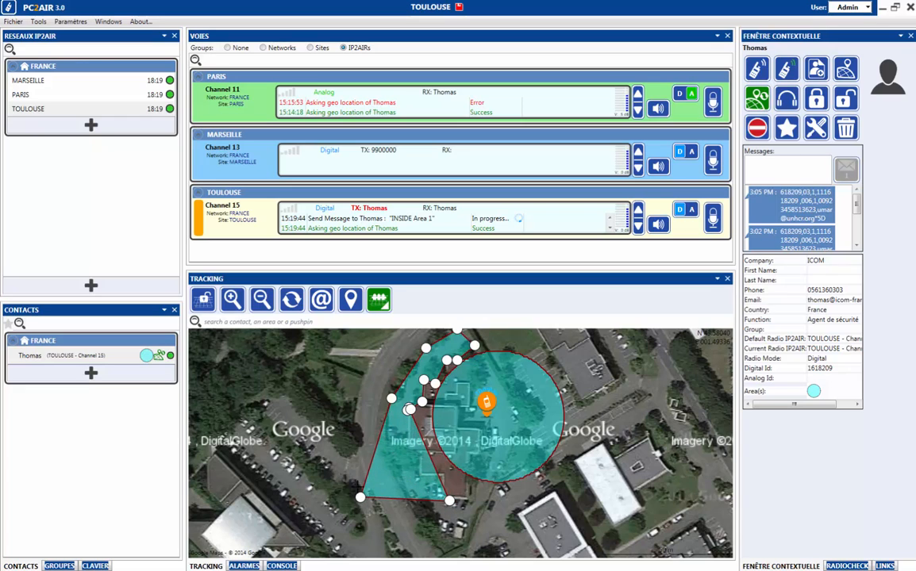
{"action": "left_click_drag", "start_coordinate": [386, 399], "coordinate": [344, 379]}
{"action": "left_click_drag", "start_coordinate": [426, 349], "coordinate": [380, 337]}
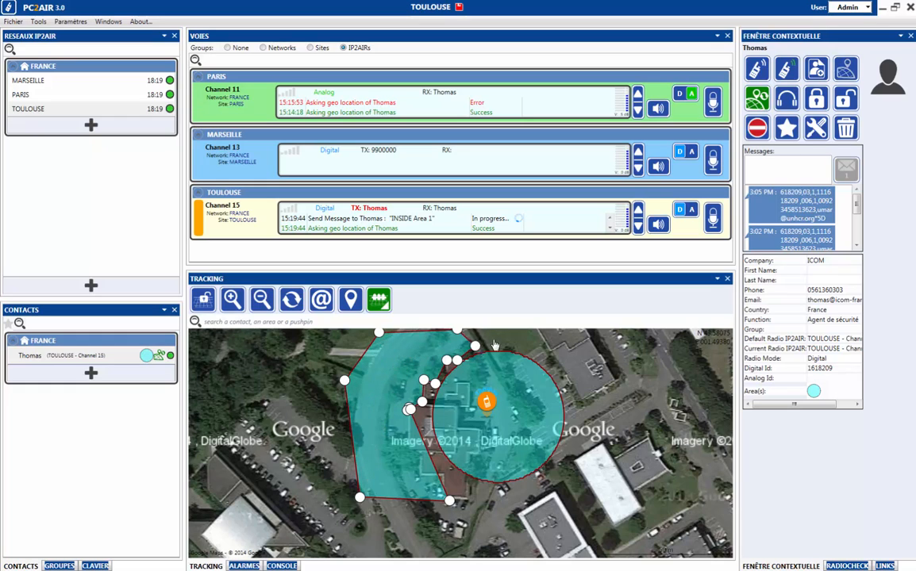
{"action": "left_click_drag", "start_coordinate": [473, 346], "coordinate": [505, 336]}
{"action": "left_click_drag", "start_coordinate": [457, 363], "coordinate": [476, 341]}
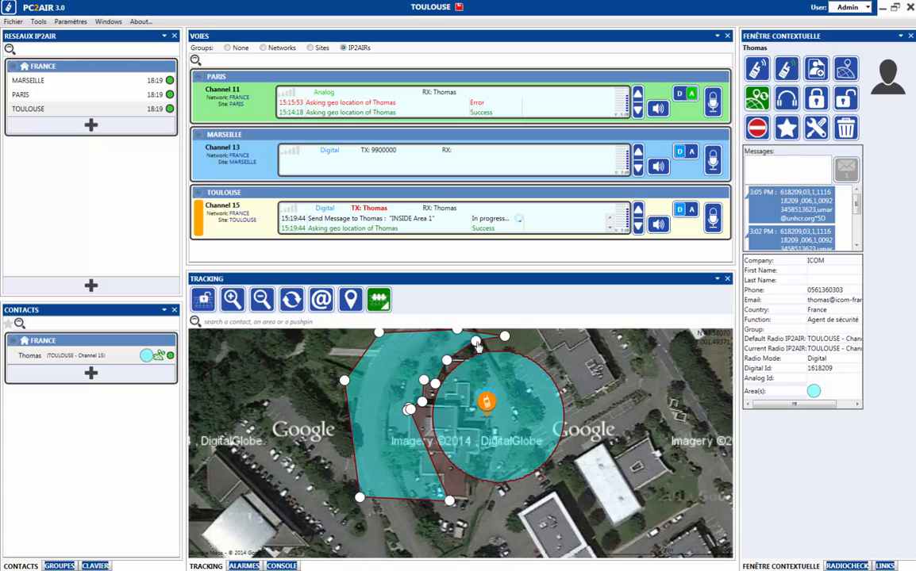
{"action": "left_click_drag", "start_coordinate": [425, 381], "coordinate": [413, 361]}
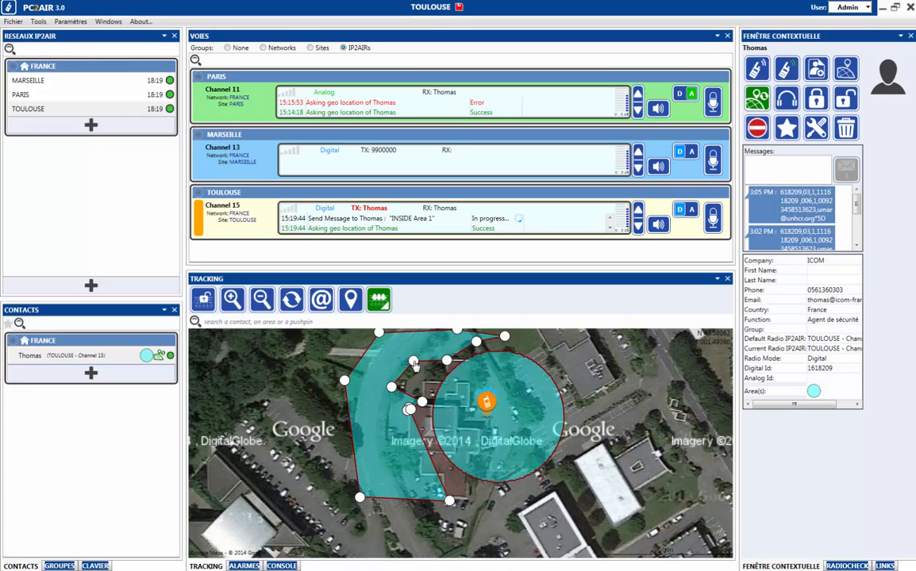
Make Area 2 red with exit alarm name 'Dang', then finish editing the polygon.
{"action": "left_click", "coordinate": [401, 472]}
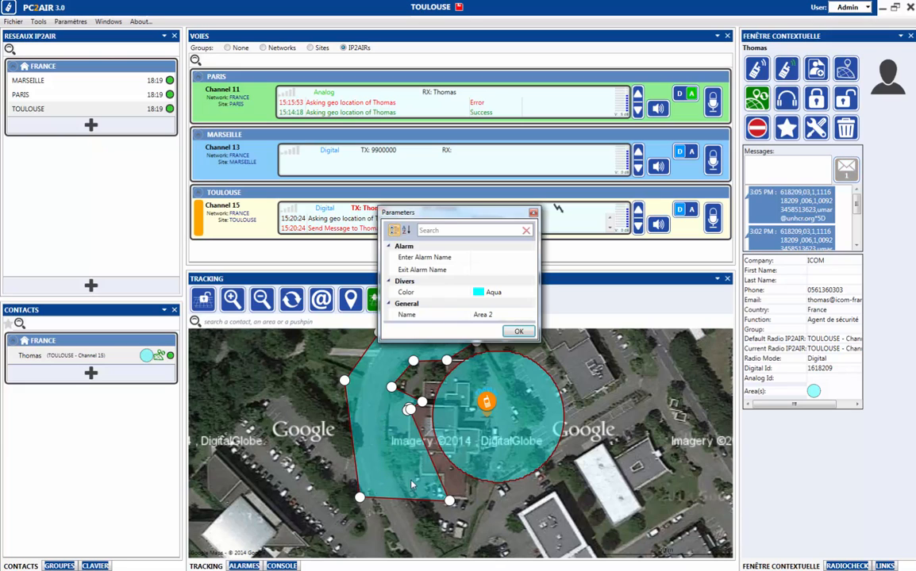
{"action": "left_click", "coordinate": [468, 294]}
{"action": "left_click", "coordinate": [529, 292]}
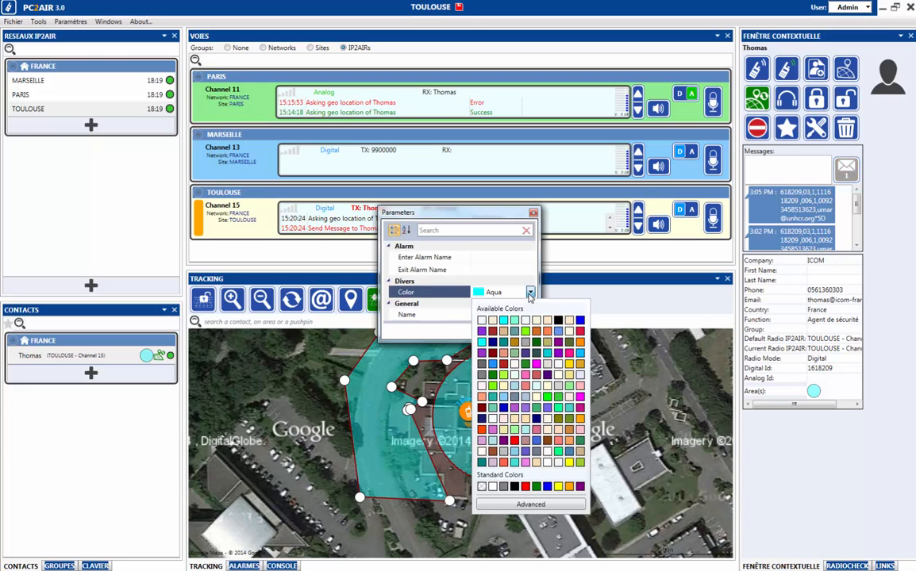
{"action": "left_click", "coordinate": [514, 441]}
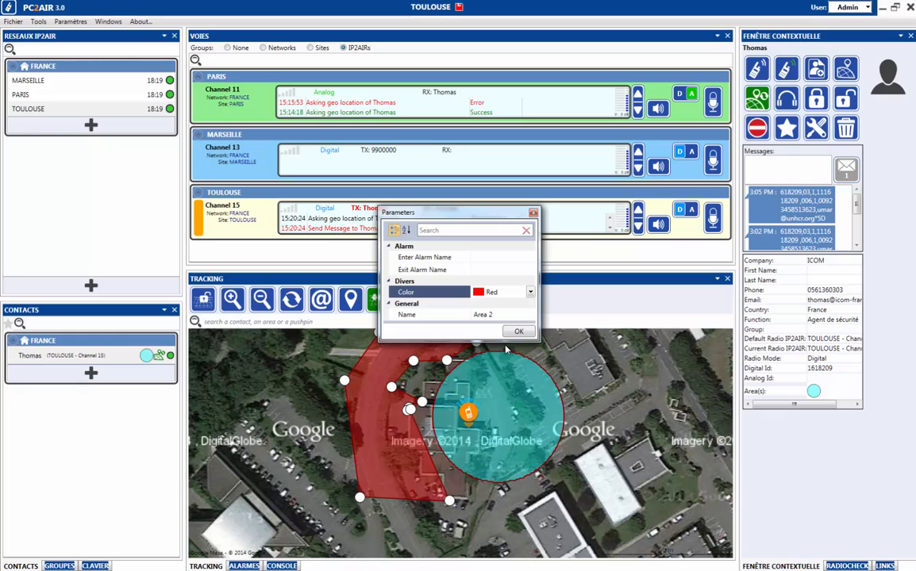
{"action": "left_click", "coordinate": [481, 270]}
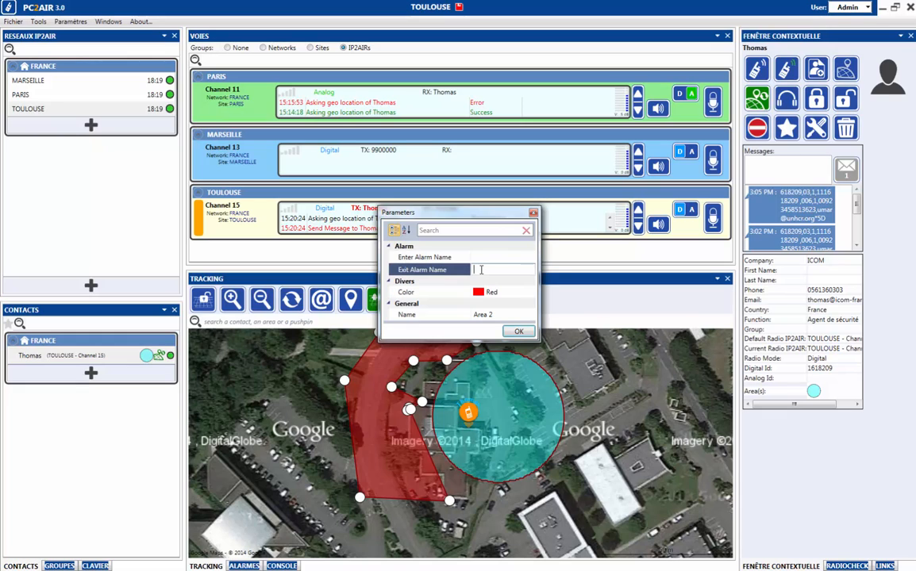
{"action": "type", "text": "Danger"}
{"action": "key", "text": "Return"}
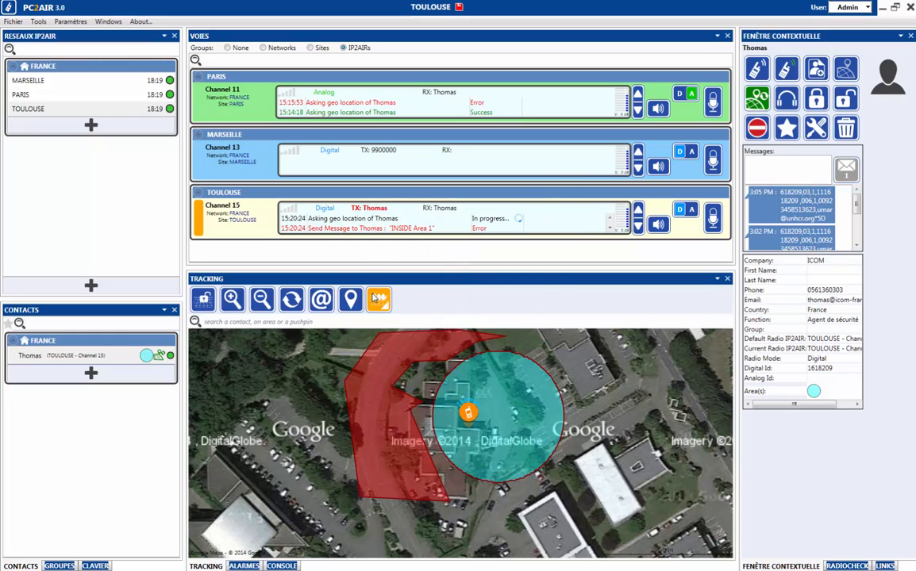
{"action": "left_click", "coordinate": [374, 297]}
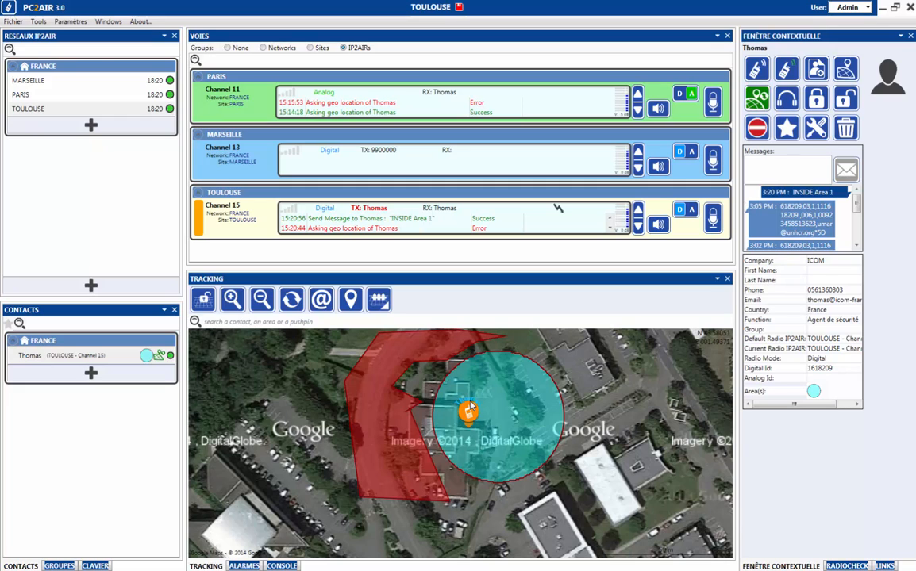
Bring up and dismiss Thomas's action options, then lock the map around Thomas and Area 1.
{"action": "mouse_move", "coordinate": [468, 410]}
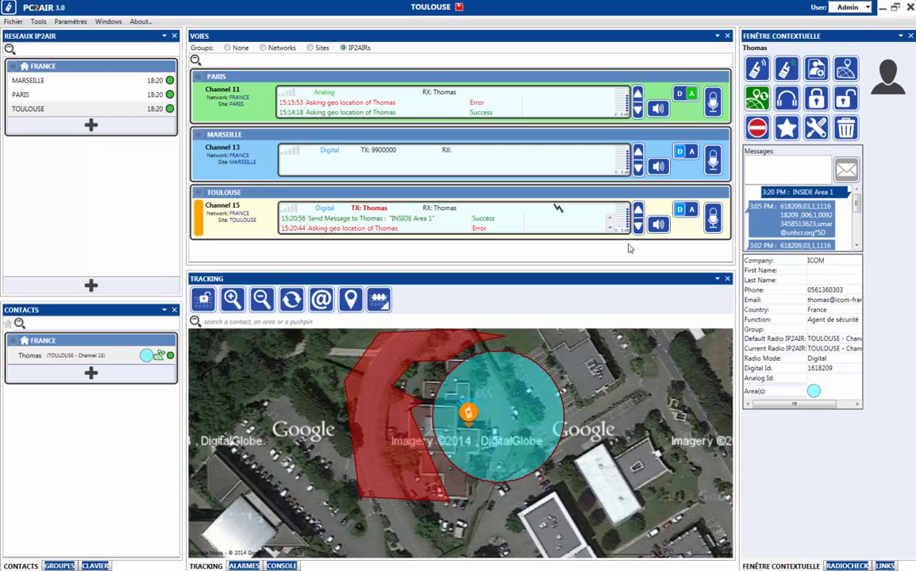
{"action": "right_click", "coordinate": [469, 412]}
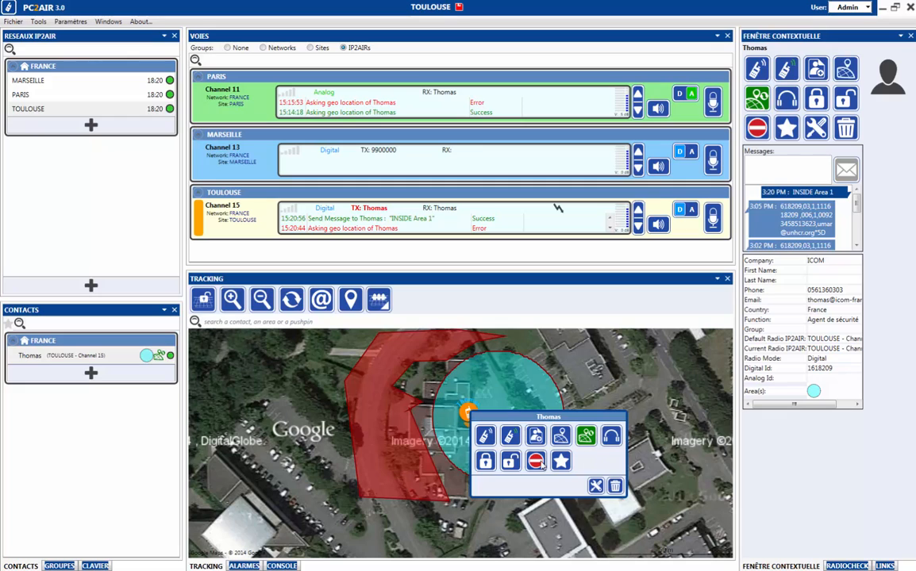
{"action": "left_click", "coordinate": [313, 415]}
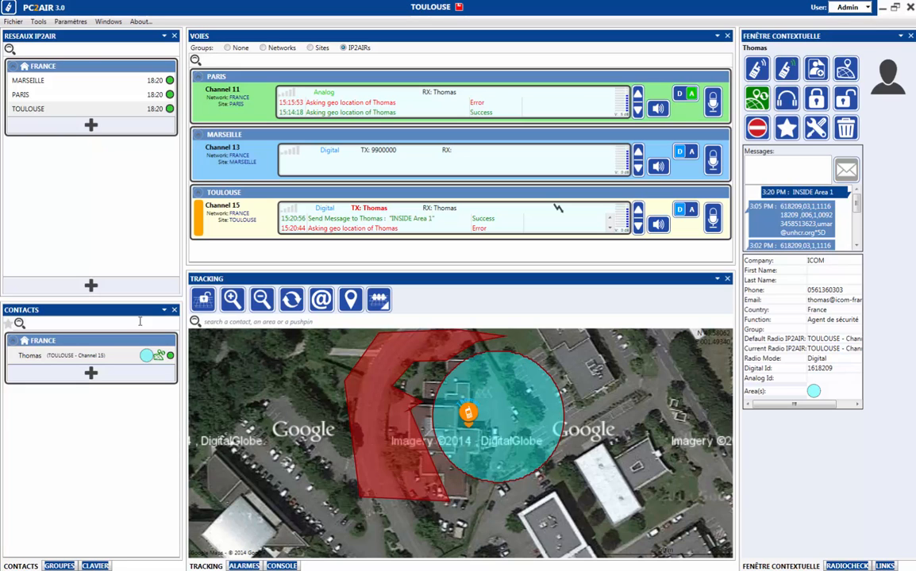
{"action": "left_click", "coordinate": [203, 299]}
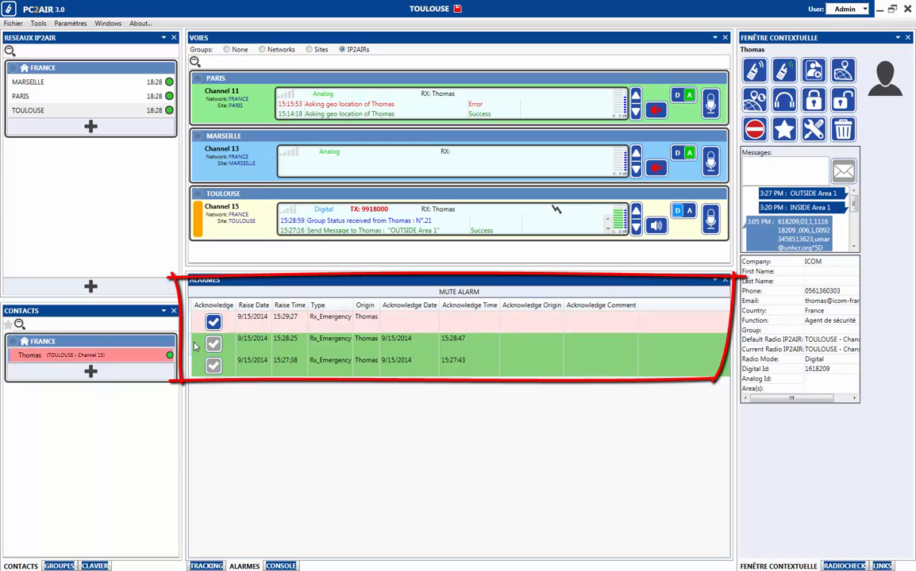
Acknowledge the pending 15:29:27 Rx_Emergency alarm with comment 'Alarme de test'.
{"action": "left_click", "coordinate": [213, 322]}
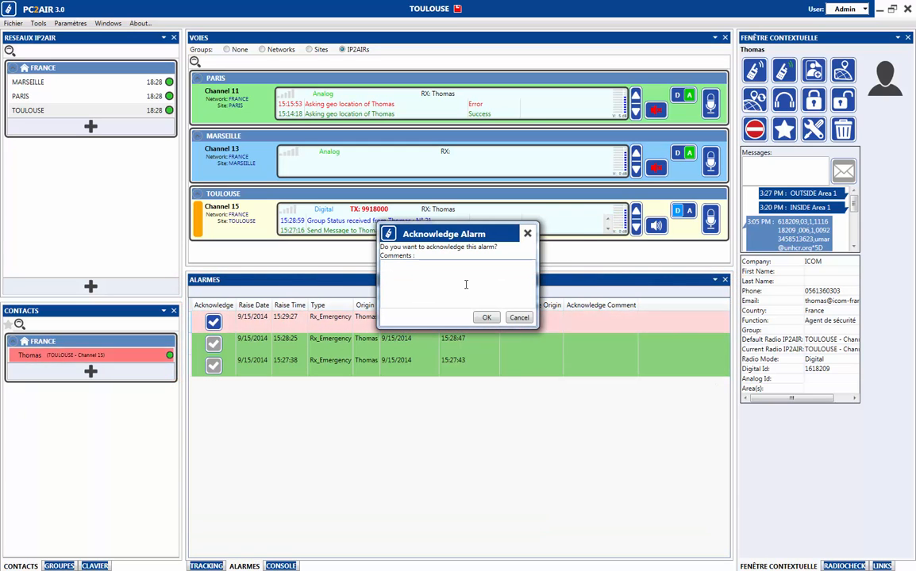
{"action": "type", "text": "Alarme"}
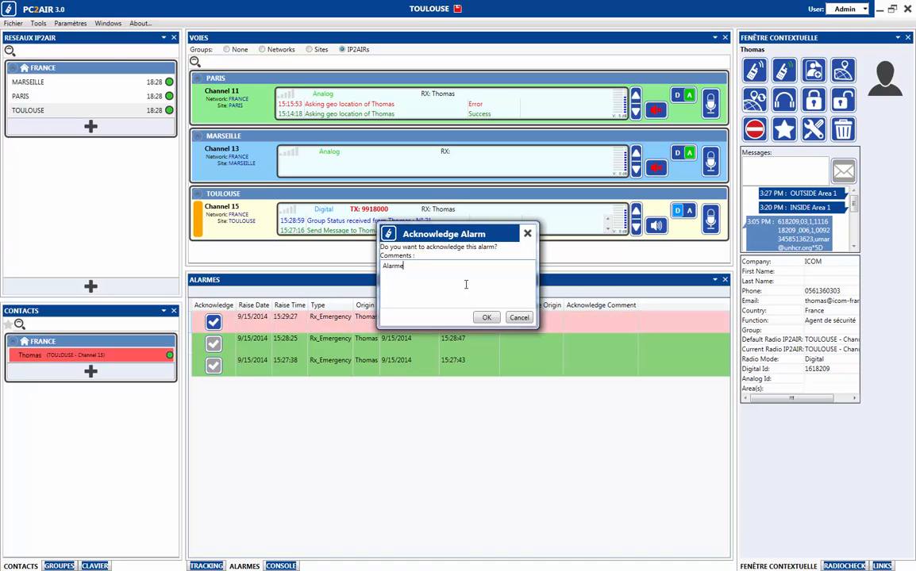
{"action": "type", "text": " de test"}
{"action": "key", "text": "Return"}
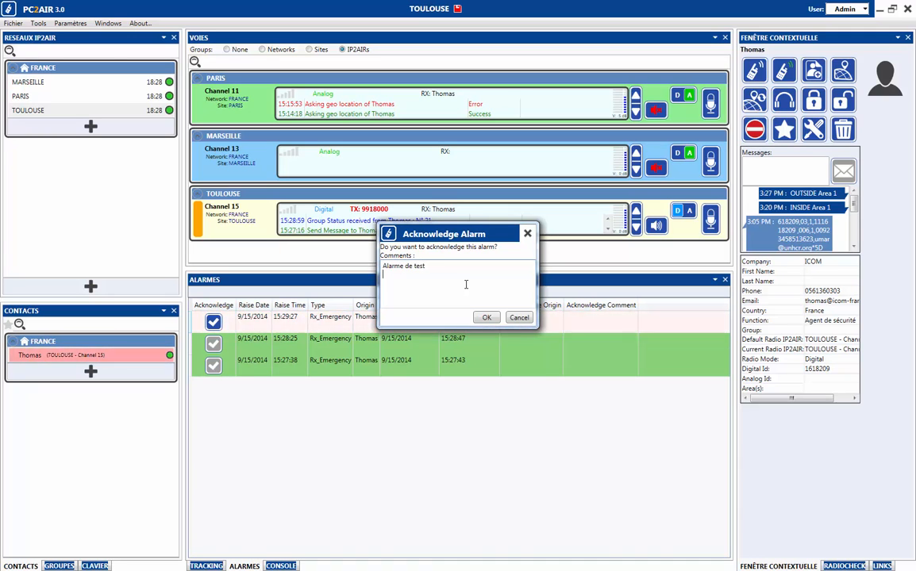
{"action": "left_click", "coordinate": [484, 317]}
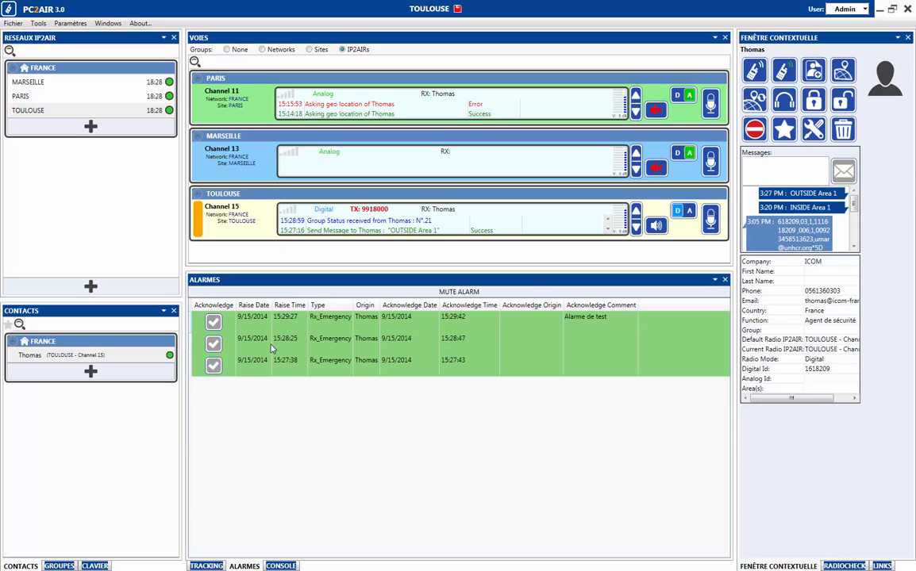
Return to the tracking map and briefly transmit on Toulouse Channel 15.
{"action": "left_click", "coordinate": [207, 566]}
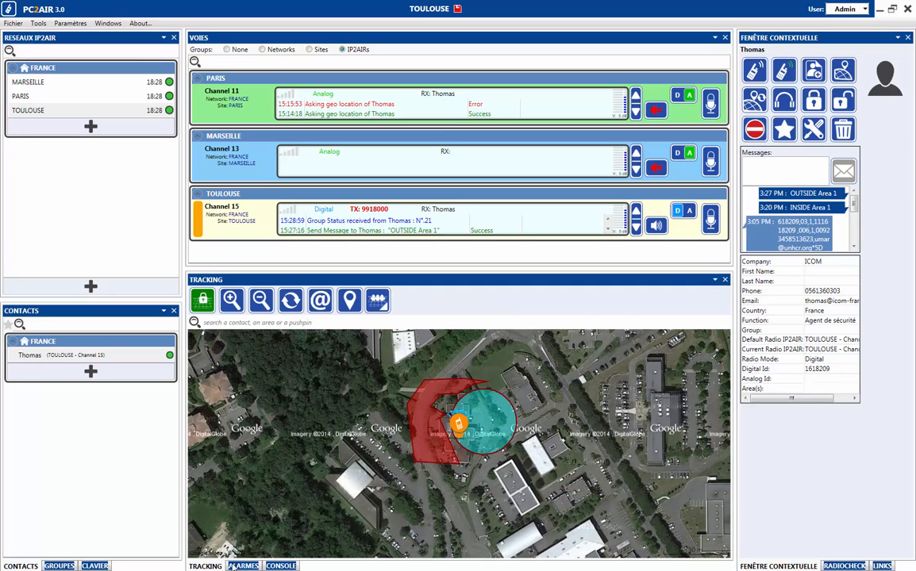
{"action": "mouse_move", "coordinate": [463, 426]}
{"action": "left_click", "coordinate": [716, 228]}
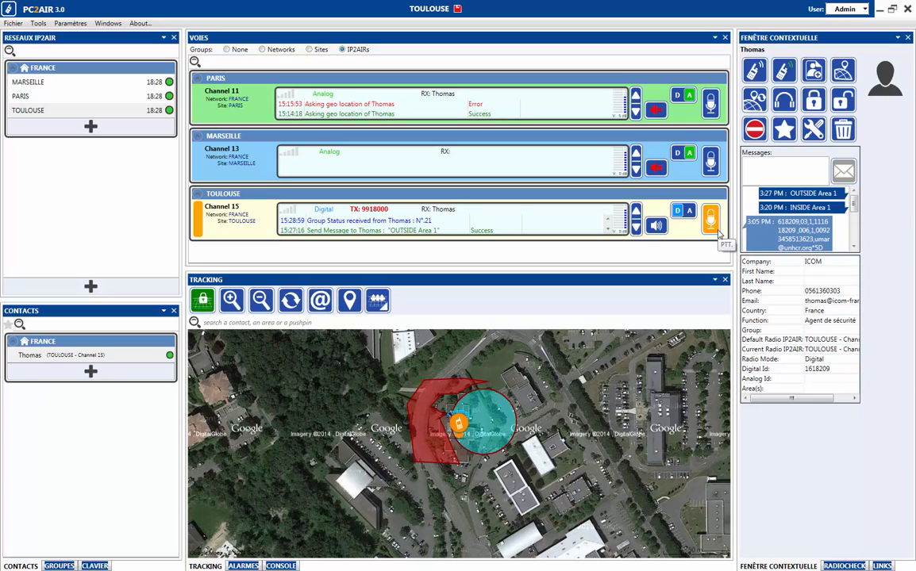
{"action": "left_click", "coordinate": [717, 229]}
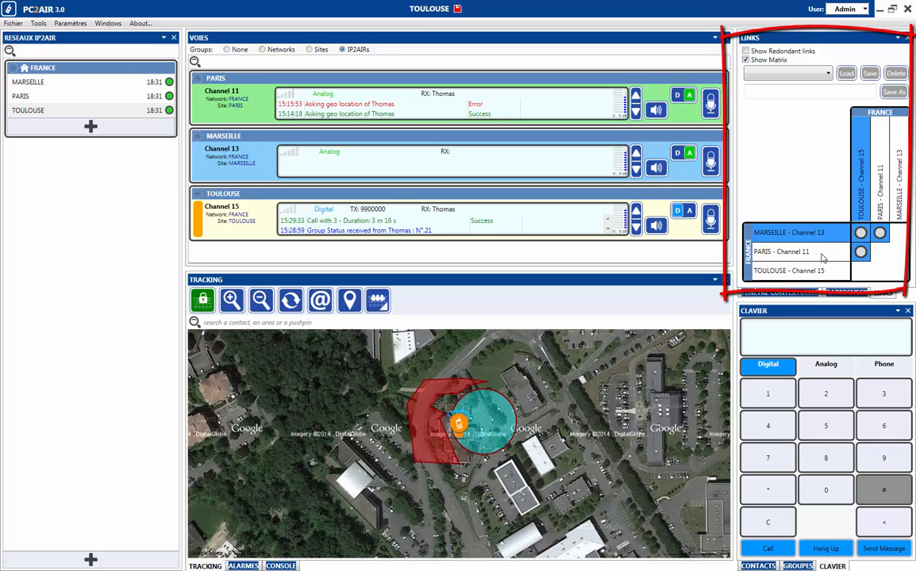
Link Marseille Channel 13 to Toulouse Channel 15 and save the set as 'Marseille Toulouse'.
{"action": "left_click", "coordinate": [860, 233]}
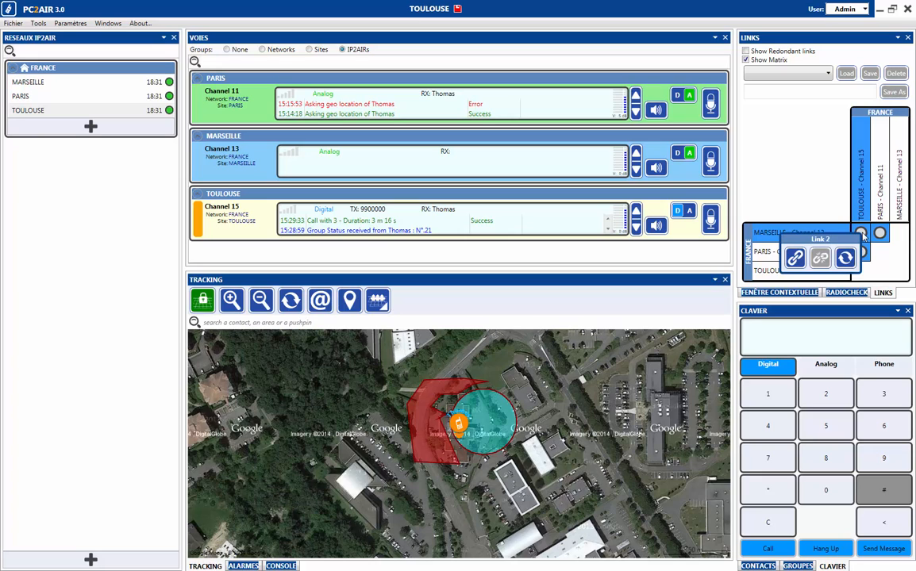
{"action": "left_click", "coordinate": [800, 258]}
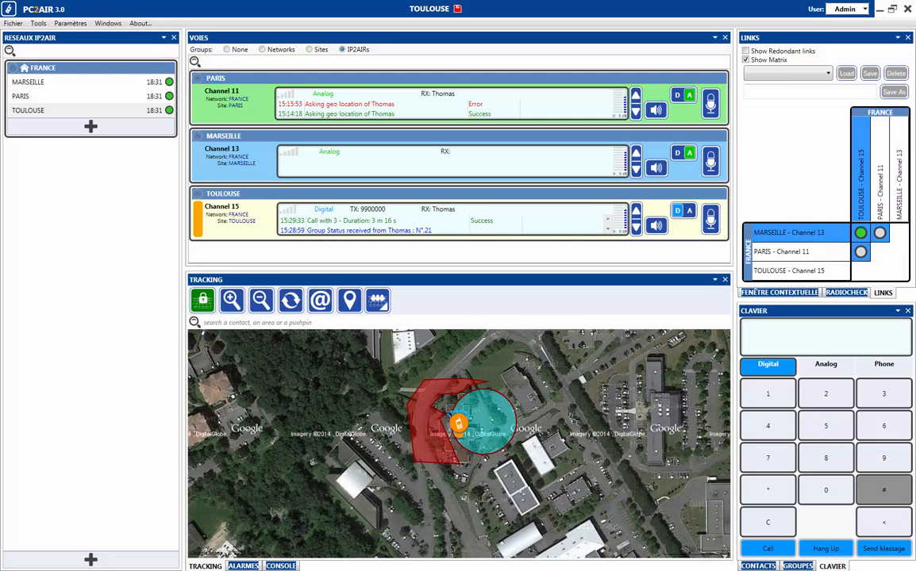
{"action": "left_click", "coordinate": [786, 252]}
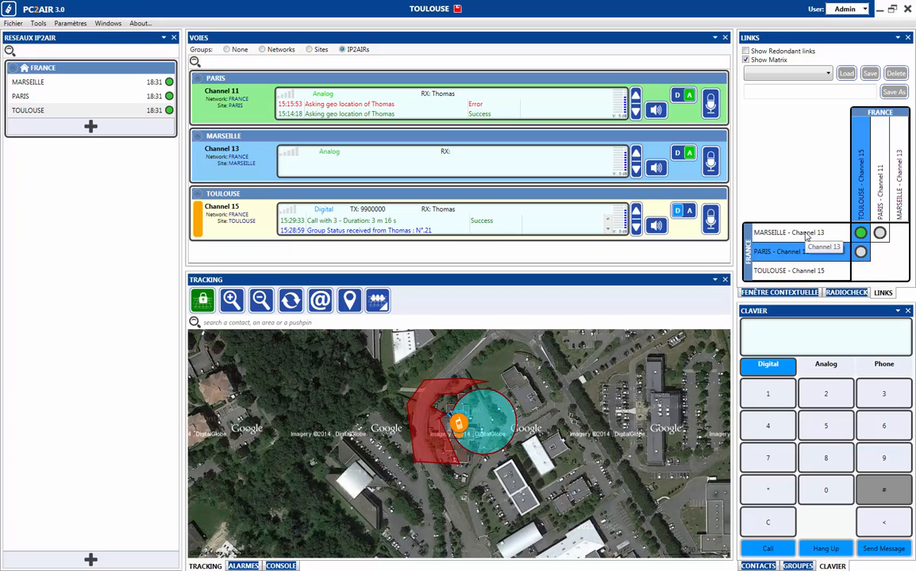
{"action": "left_click", "coordinate": [806, 234]}
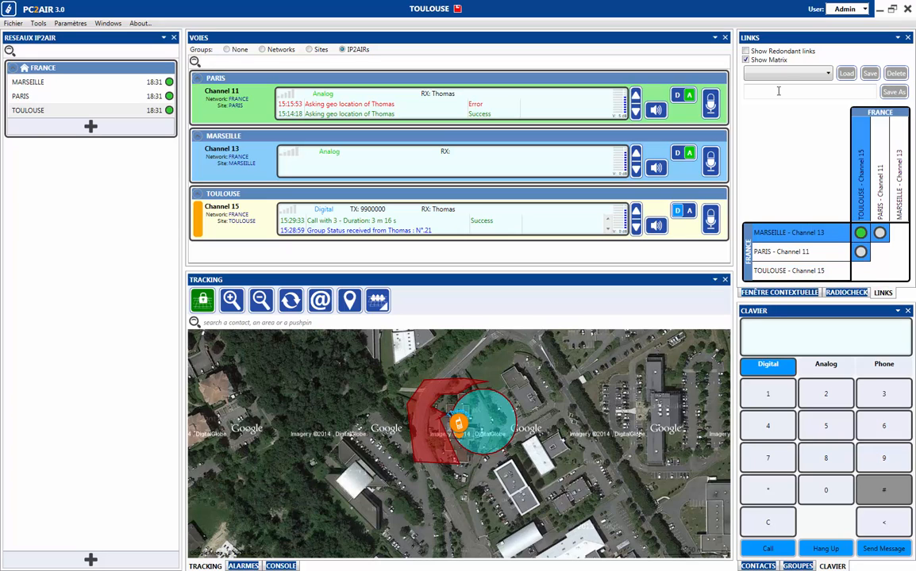
{"action": "left_click", "coordinate": [791, 92]}
{"action": "type", "text": "Marseill"}
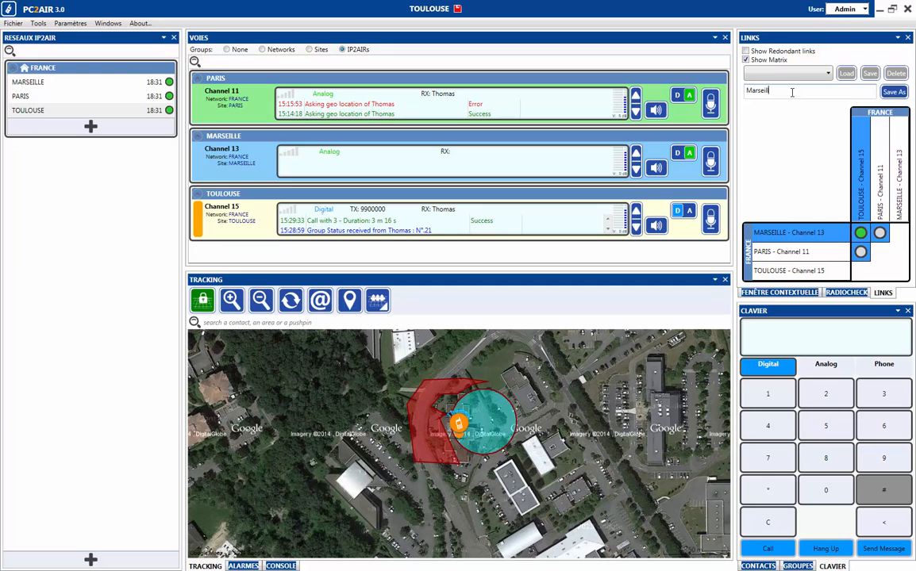
{"action": "type", "text": "e Toulouse"}
{"action": "left_click", "coordinate": [870, 73]}
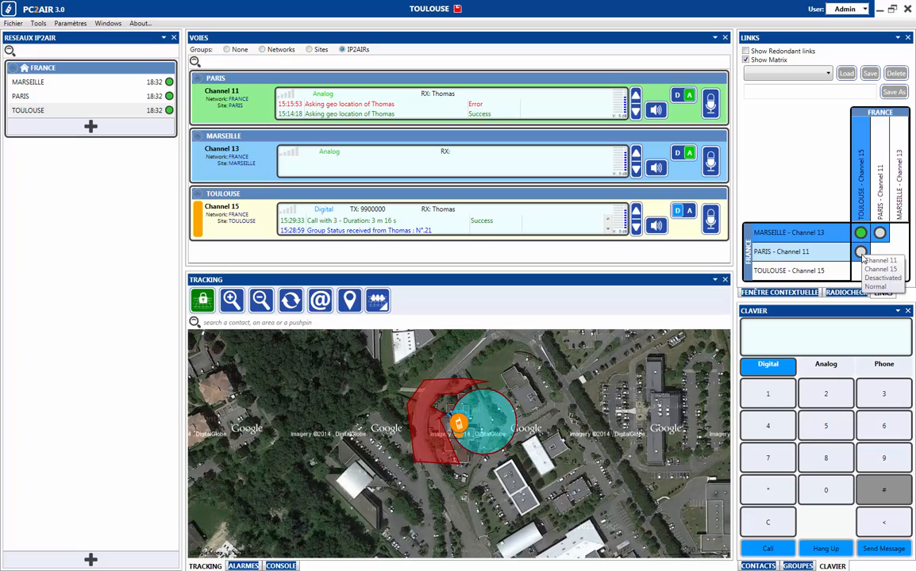
Link Paris Channel 11 to Toulouse Channel 15 and save the set as 'France'.
{"action": "left_click", "coordinate": [860, 252]}
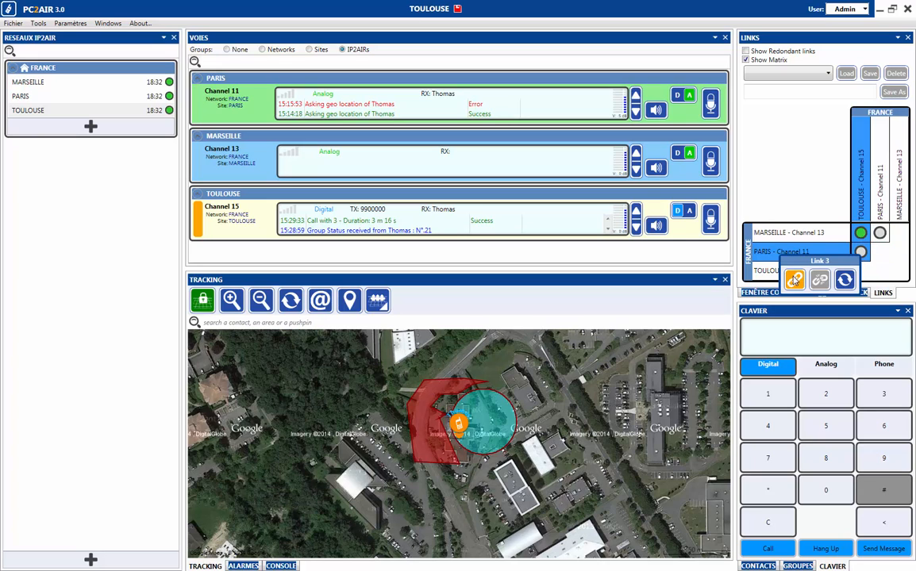
{"action": "left_click", "coordinate": [794, 279]}
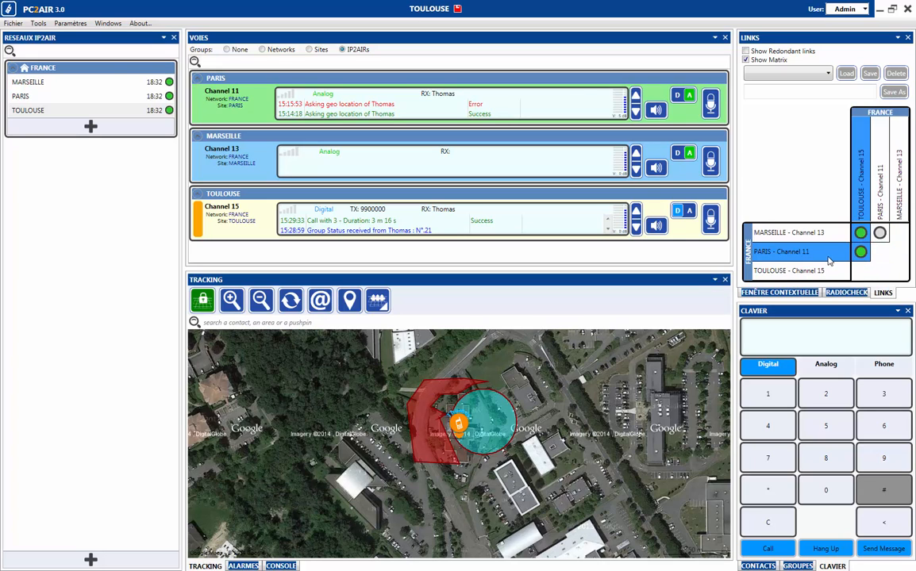
{"action": "left_click", "coordinate": [816, 90]}
{"action": "type", "text": "France"}
{"action": "left_click", "coordinate": [892, 92]}
Load the saved 'Marseille Toulouse' link set, unlinking Paris.
{"action": "left_click", "coordinate": [828, 73]}
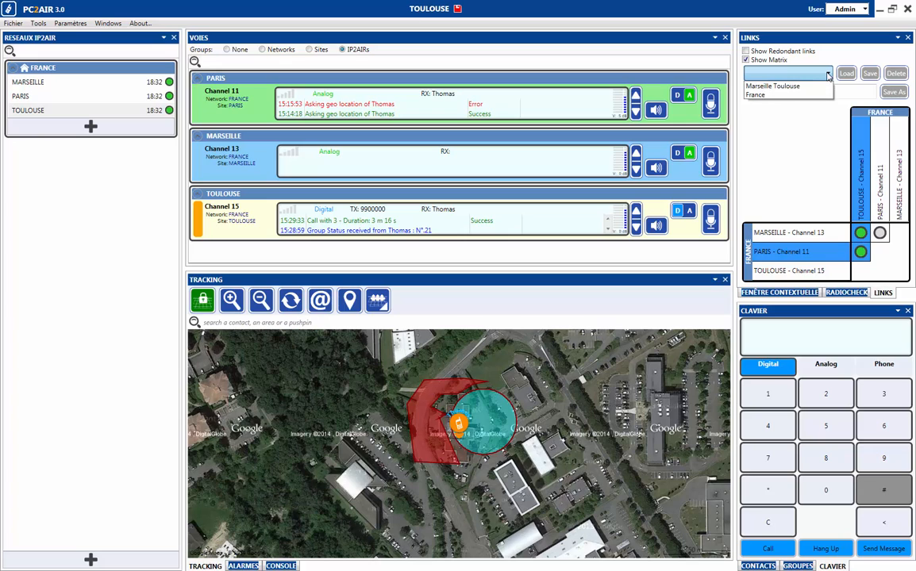
{"action": "left_click", "coordinate": [783, 89]}
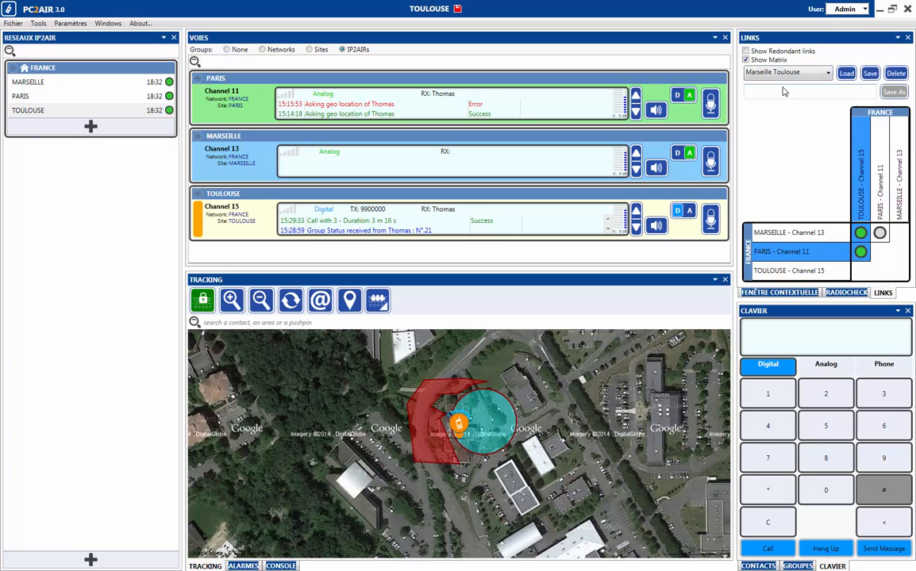
{"action": "left_click", "coordinate": [847, 73]}
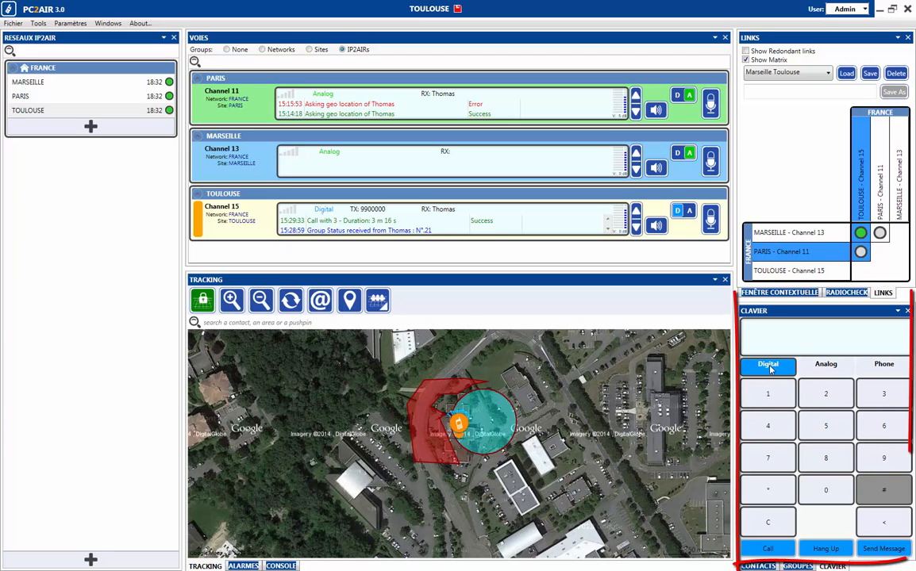
Cycle the keypad through Analog and Digital, ending in Phone mode.
{"action": "left_click", "coordinate": [826, 364]}
{"action": "left_click", "coordinate": [767, 364]}
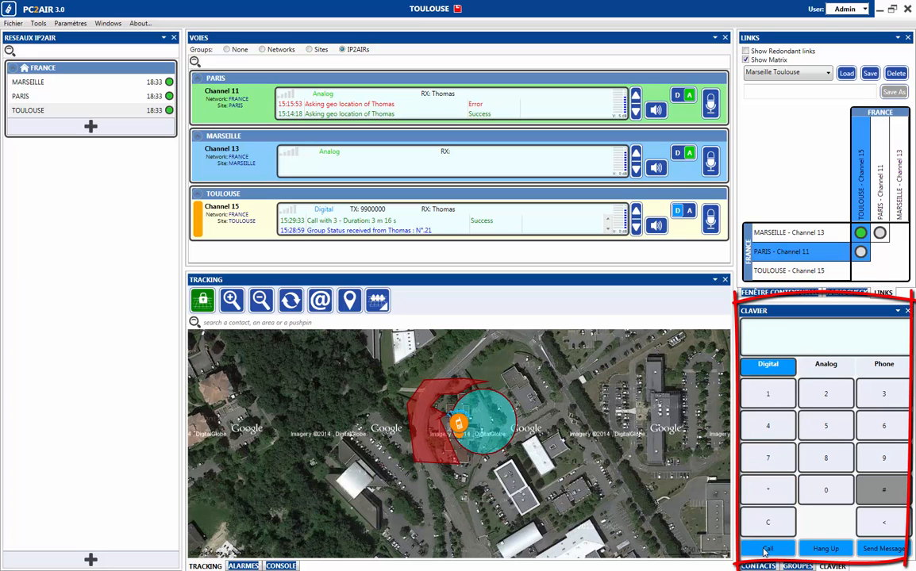
{"action": "left_click", "coordinate": [877, 366]}
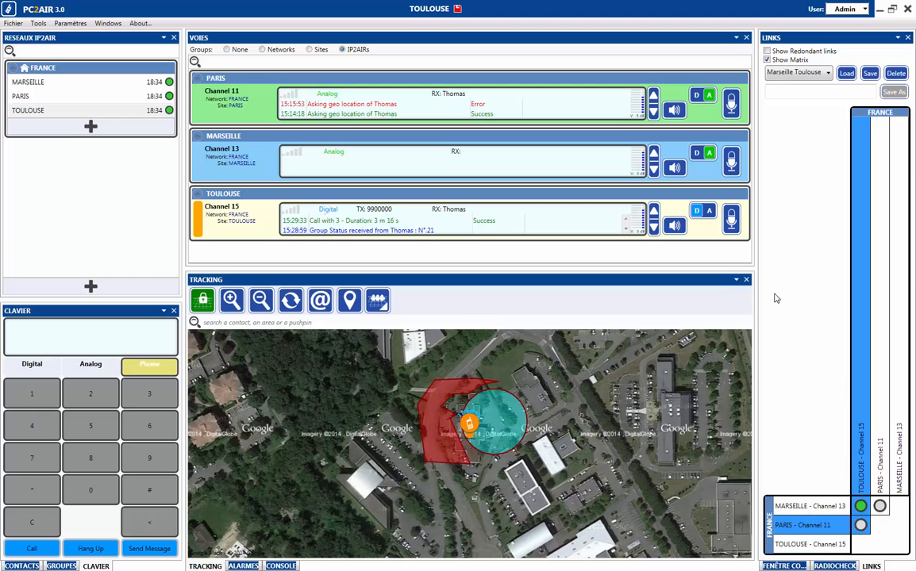
Show the context window, enlarge the channel list above the map, and dock Contacts on the right.
{"action": "left_click", "coordinate": [774, 565]}
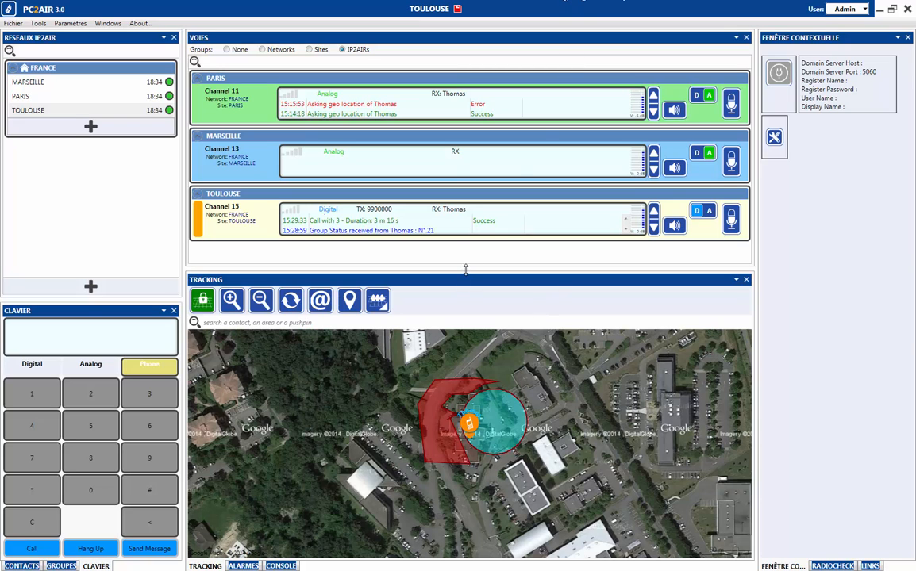
{"action": "left_click_drag", "start_coordinate": [467, 269], "coordinate": [445, 341]}
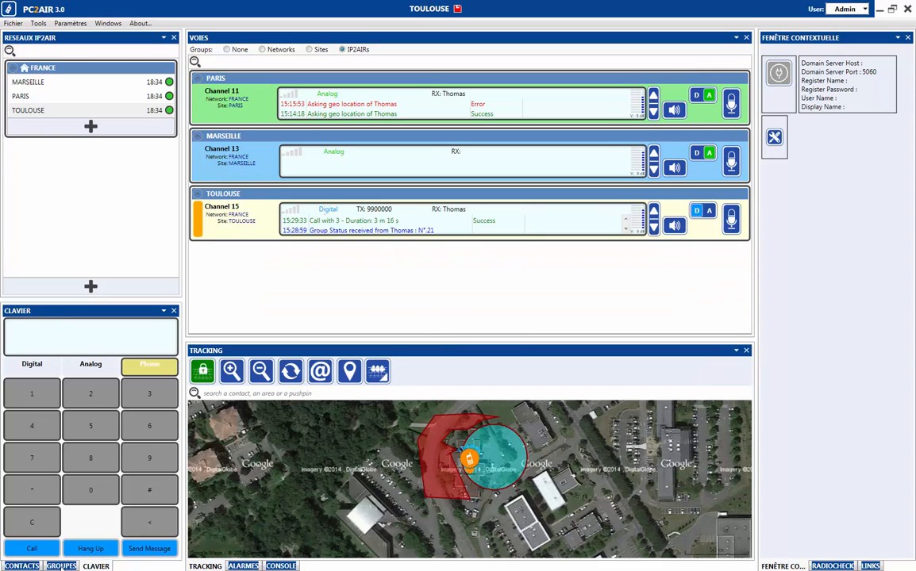
{"action": "left_click", "coordinate": [21, 566]}
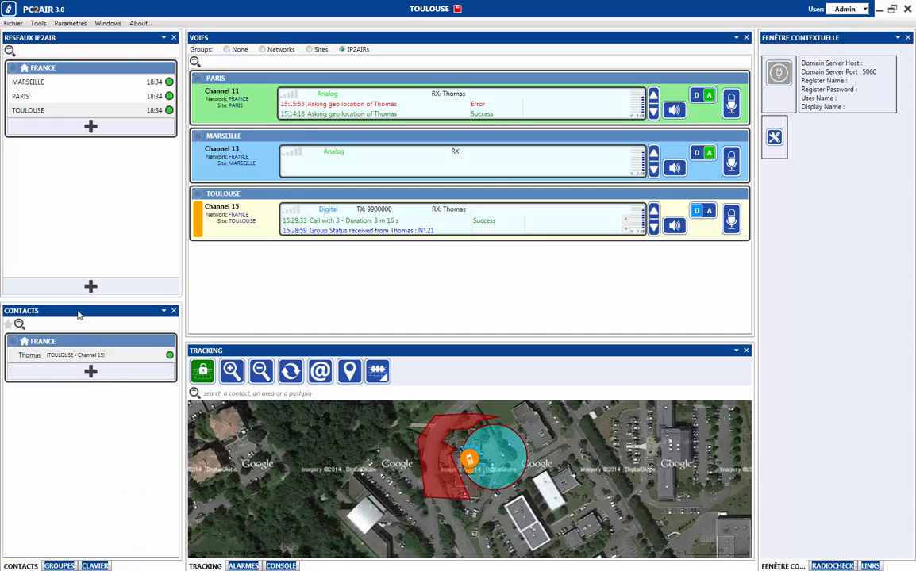
{"action": "left_click_drag", "start_coordinate": [78, 312], "coordinate": [836, 316]}
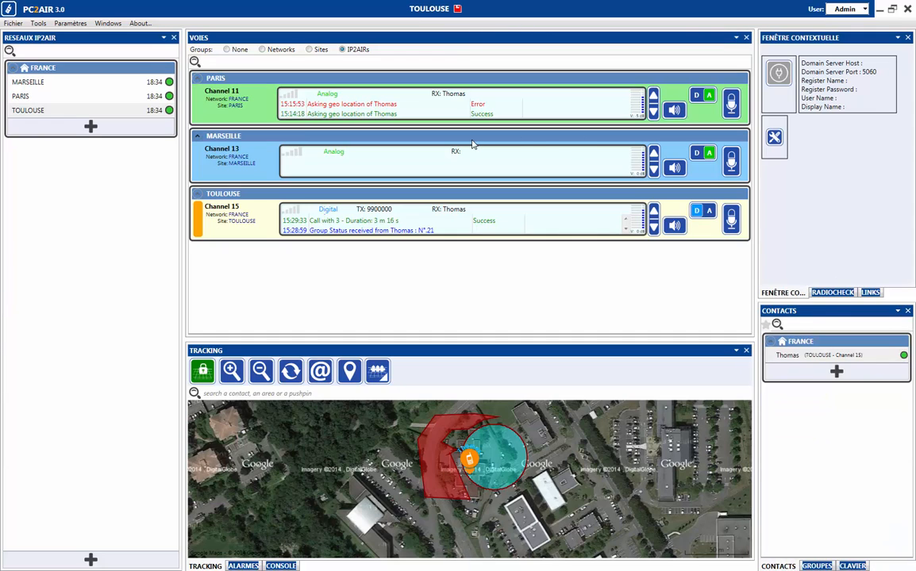
{"action": "left_click", "coordinate": [15, 23]}
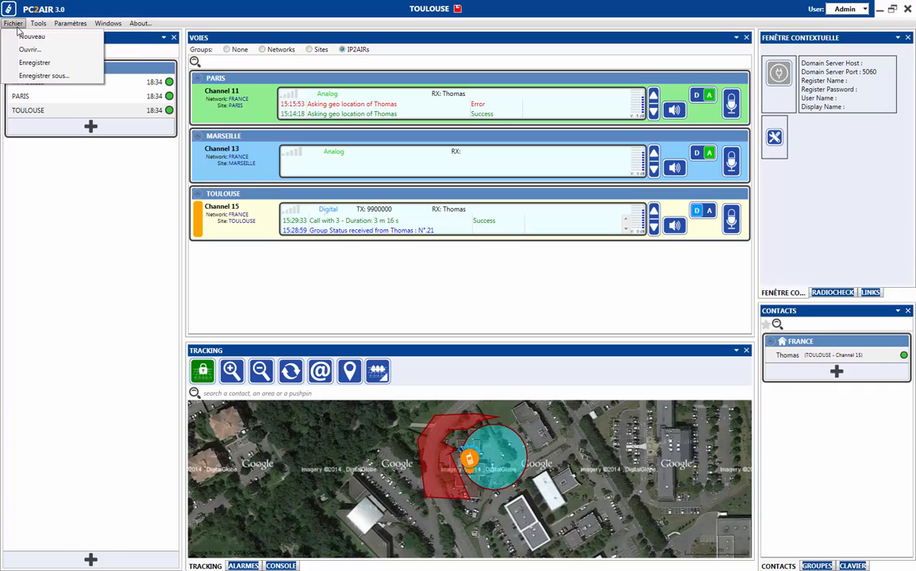
{"action": "left_click", "coordinate": [107, 184]}
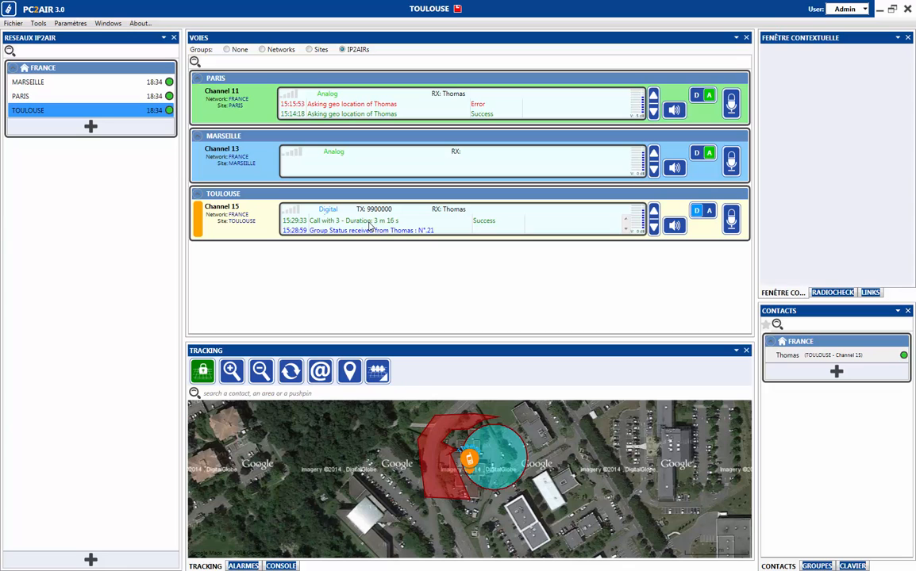